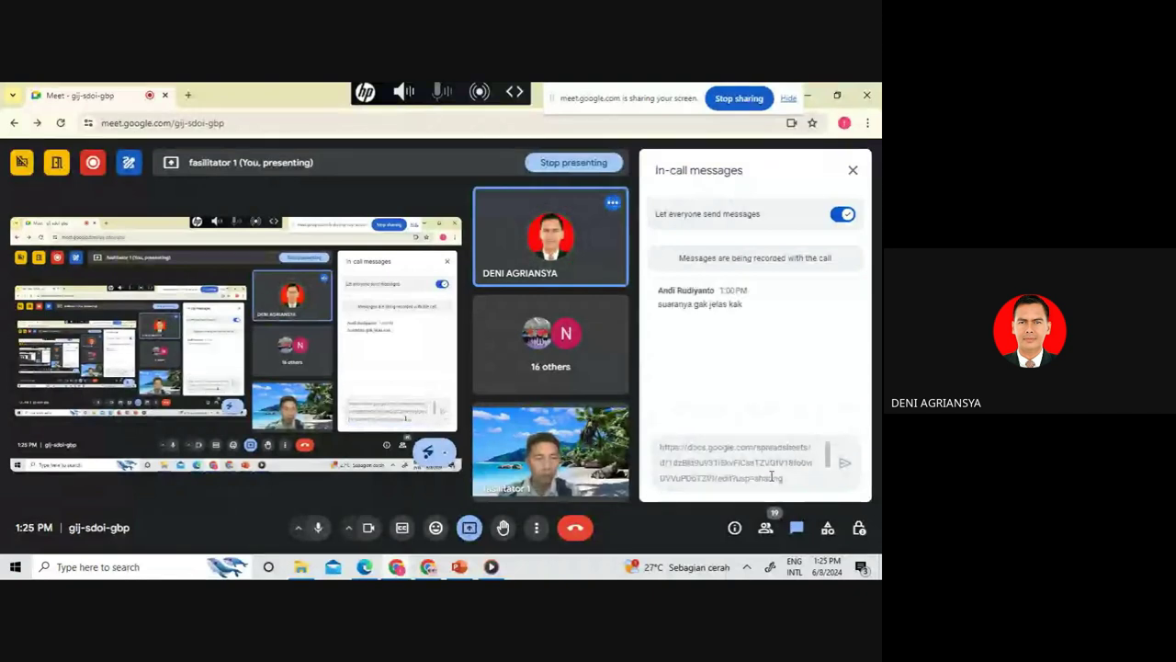
Step: Send the spreadsheet link in the Meet chat, then toggle mic and camera off and back on
{"action": "key", "text": "Return"}
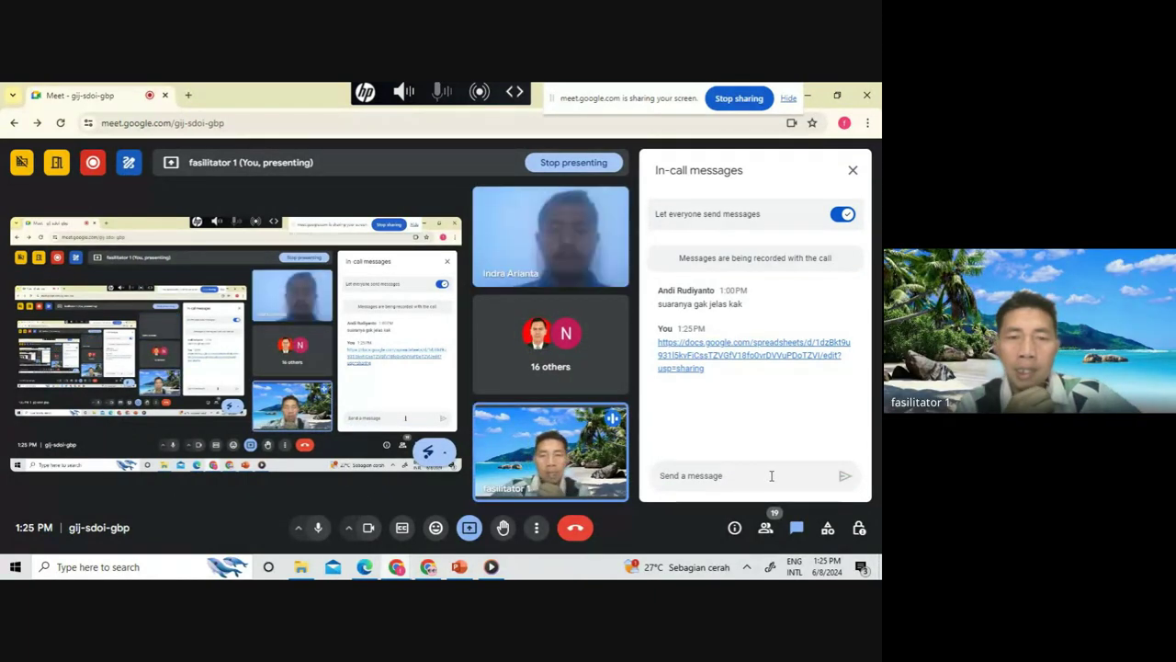
{"action": "left_click", "coordinate": [317, 531]}
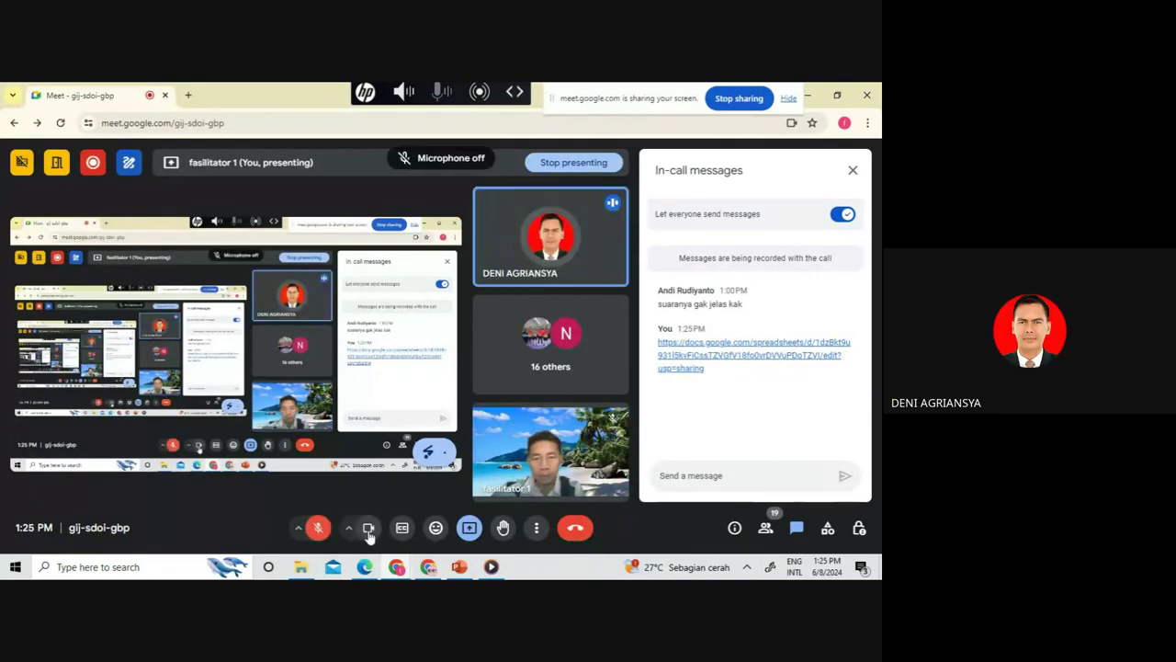
{"action": "left_click", "coordinate": [369, 533]}
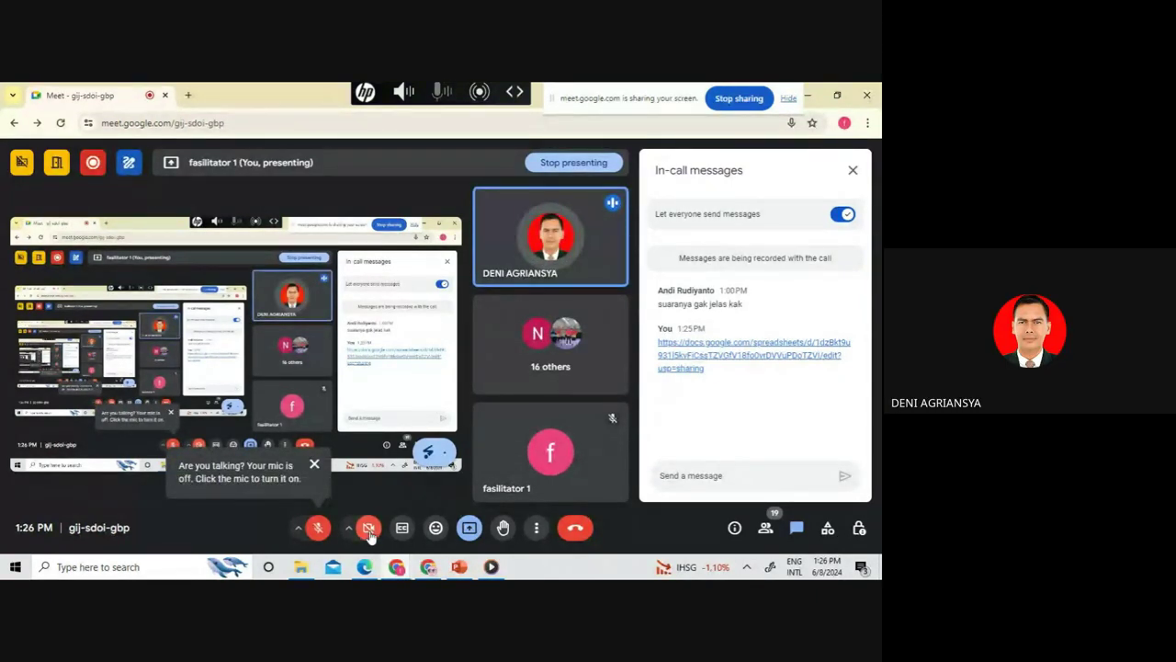
{"action": "left_click", "coordinate": [368, 530]}
{"action": "left_click", "coordinate": [318, 530]}
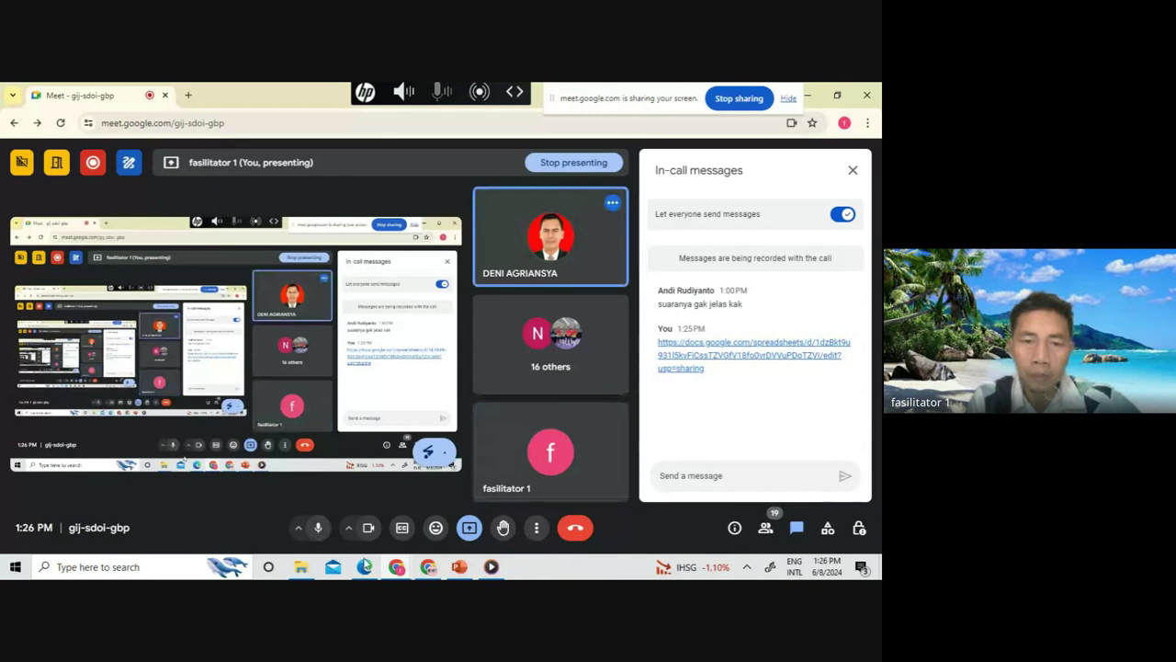
Step: Bring Chrome forward, move the overlay toolbar aside, and switch to the PKG SUMSEL spreadsheet
{"action": "left_click", "coordinate": [432, 569]}
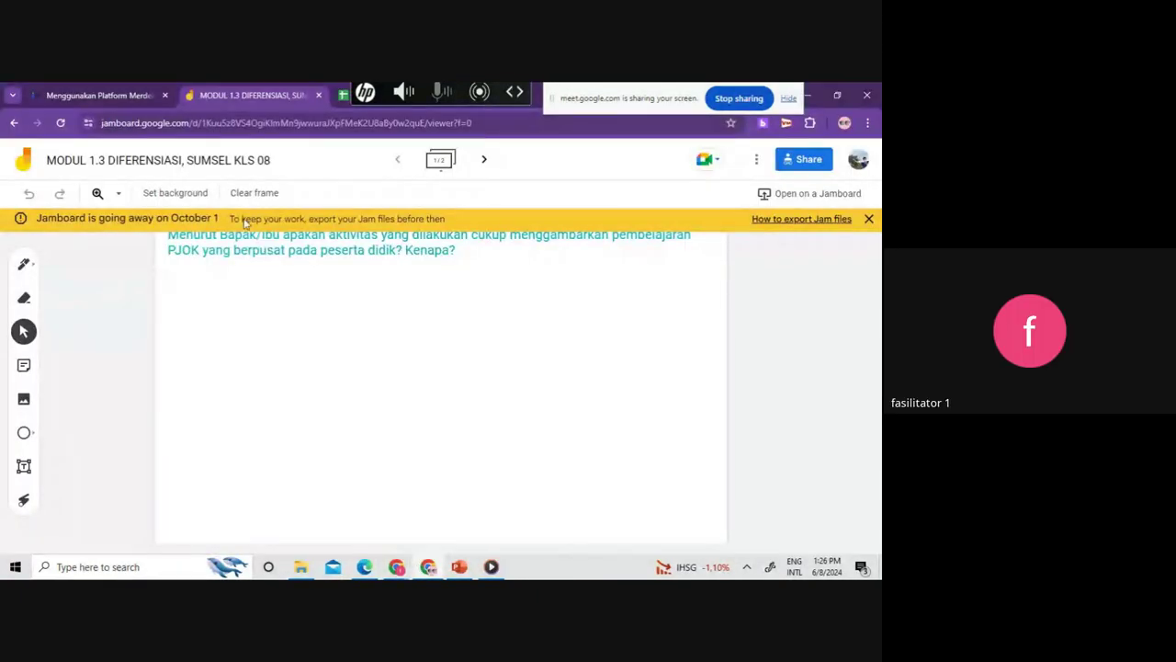
{"action": "left_click_drag", "start_coordinate": [384, 88], "coordinate": [41, 95]}
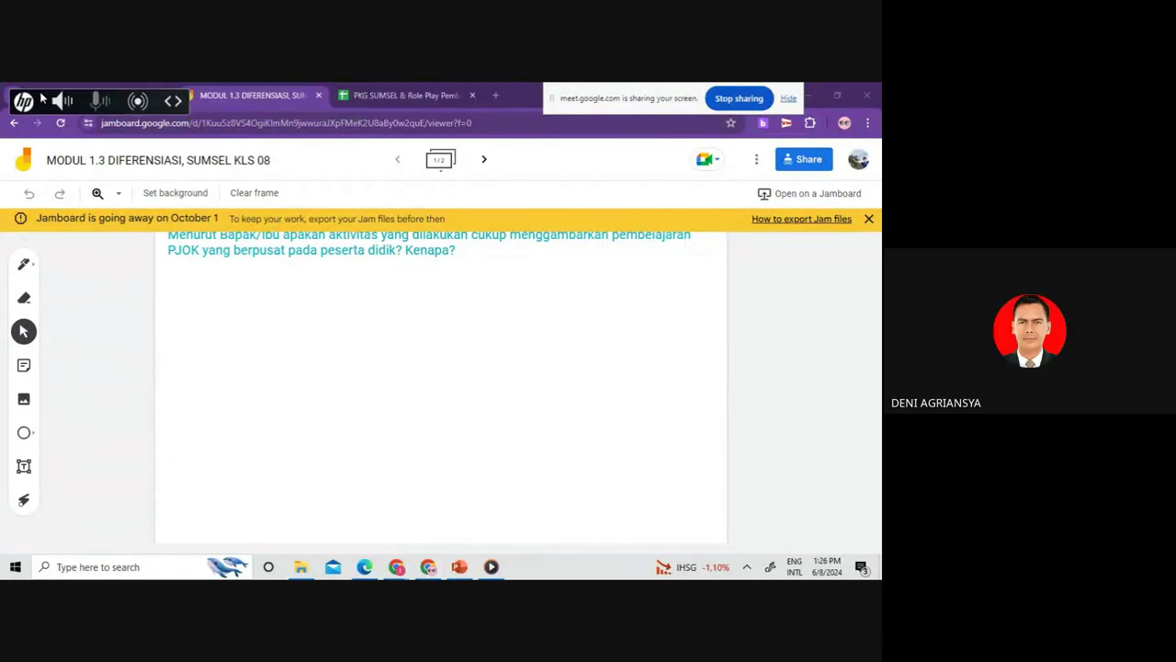
{"action": "left_click", "coordinate": [381, 96]}
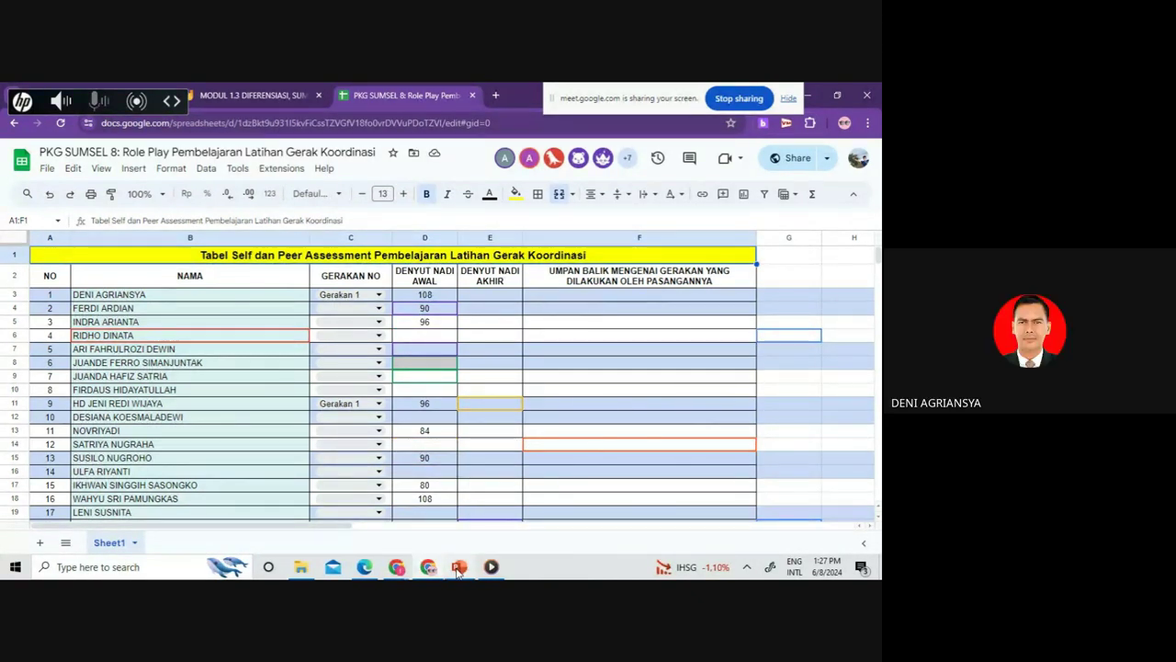
{"action": "mouse_move", "coordinate": [459, 570]}
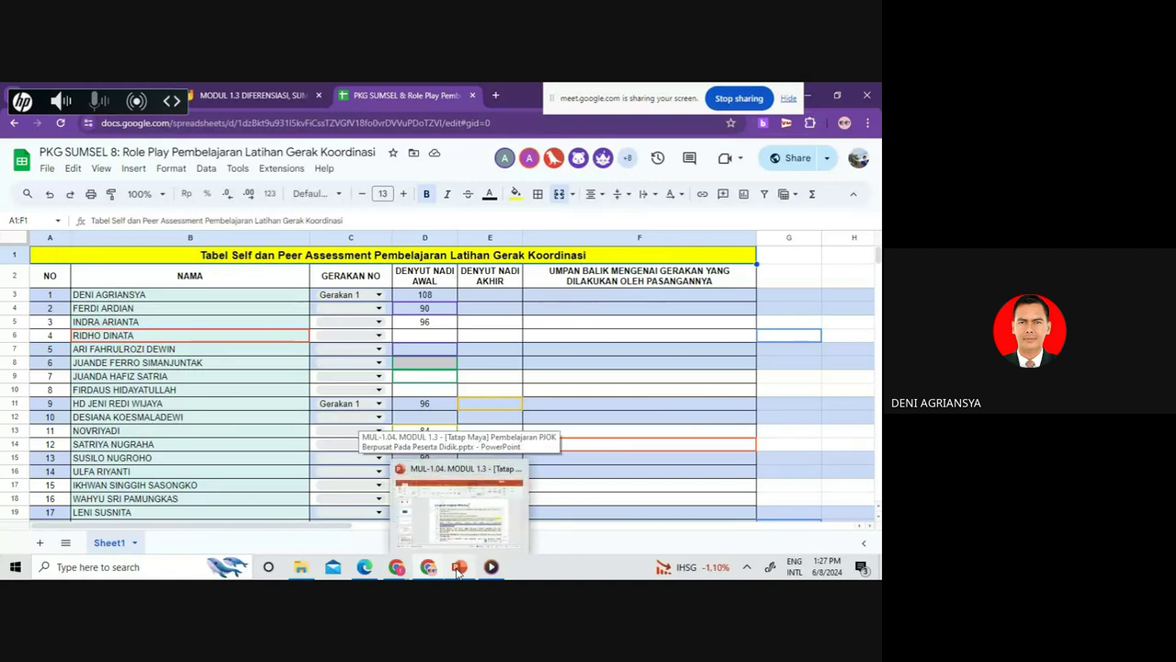
Step: Review the Langkah-langkah Aktivitas slide in PowerPoint, then return to the assessment spreadsheet
{"action": "left_click", "coordinate": [459, 570]}
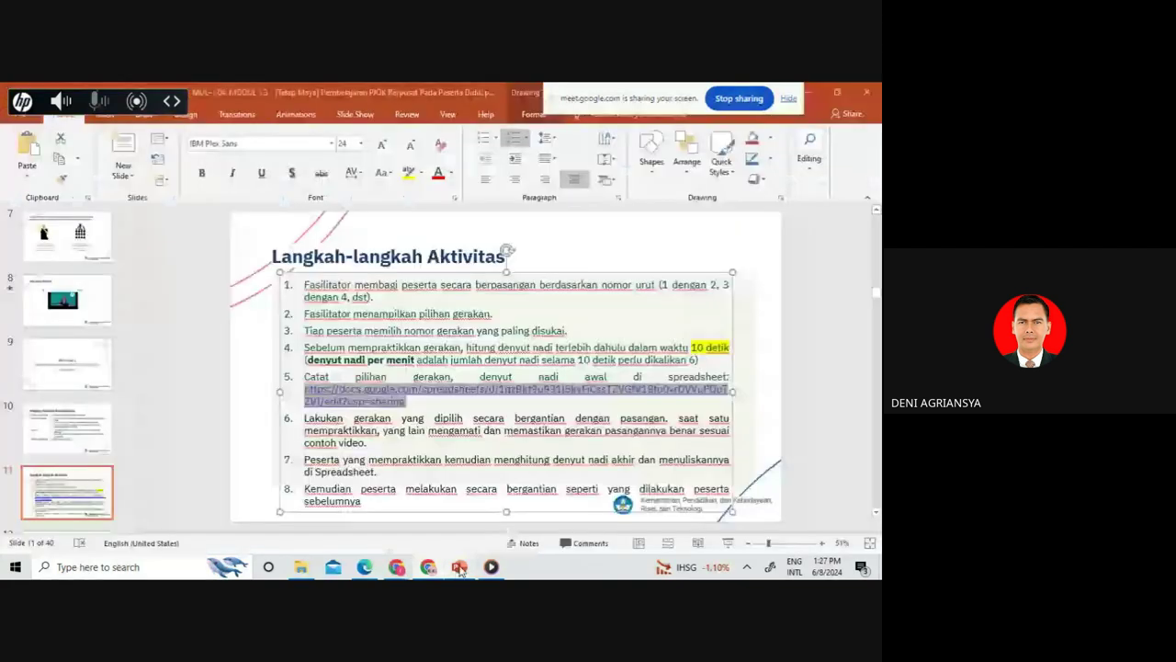
{"action": "left_click", "coordinate": [831, 269]}
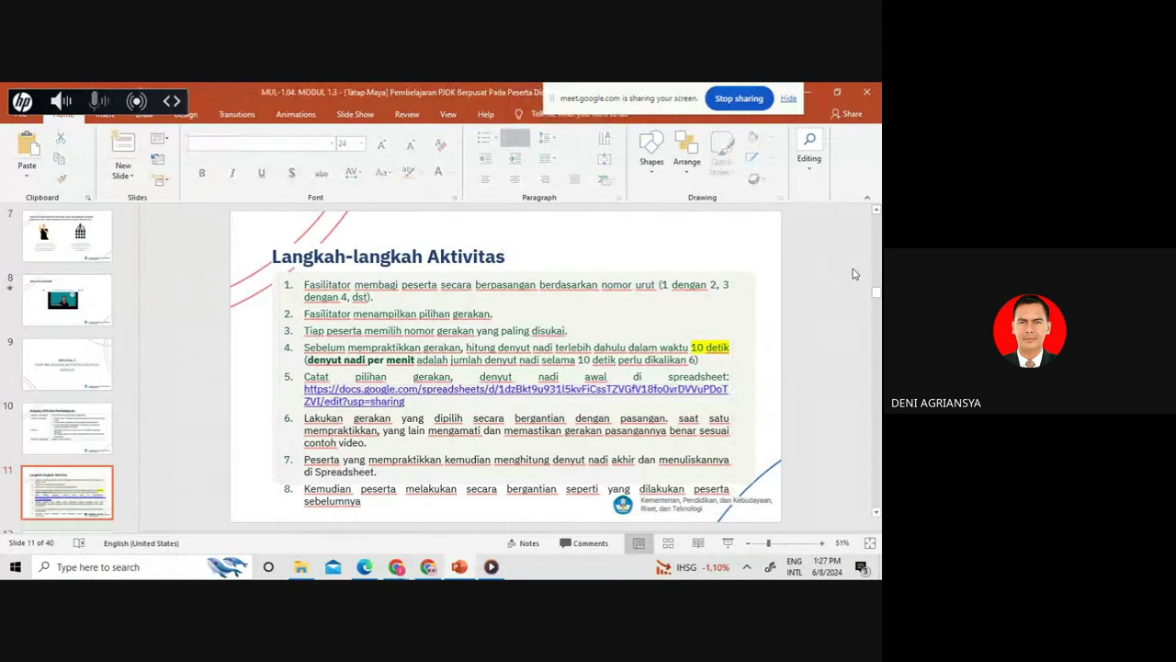
{"action": "left_click", "coordinate": [878, 295]}
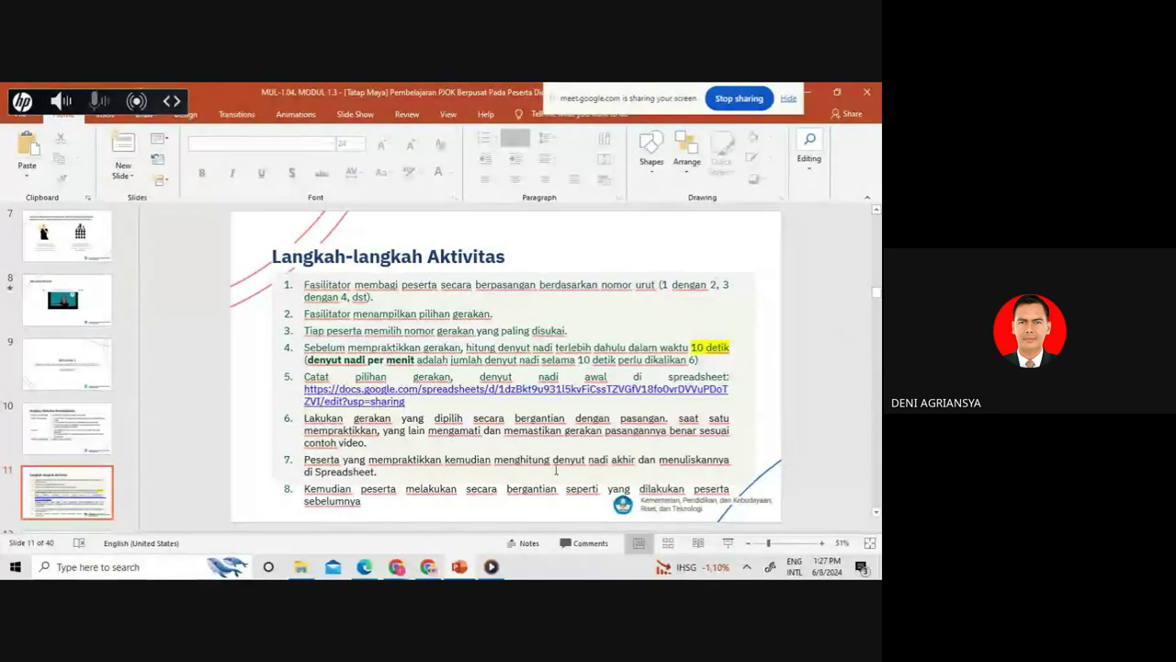
{"action": "left_click", "coordinate": [429, 568]}
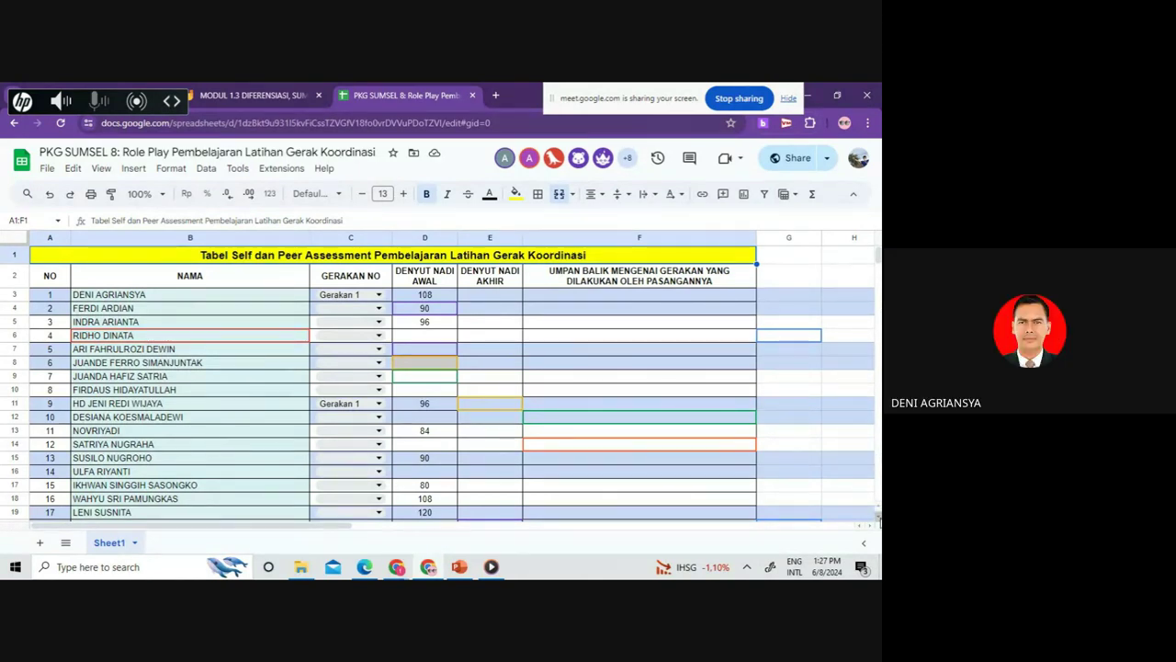
Step: Copy the participant names in B17:B20 and paste them one row lower at B18
{"action": "scroll", "coordinate": [186, 438], "scroll_direction": "down", "scroll_amount": 2}
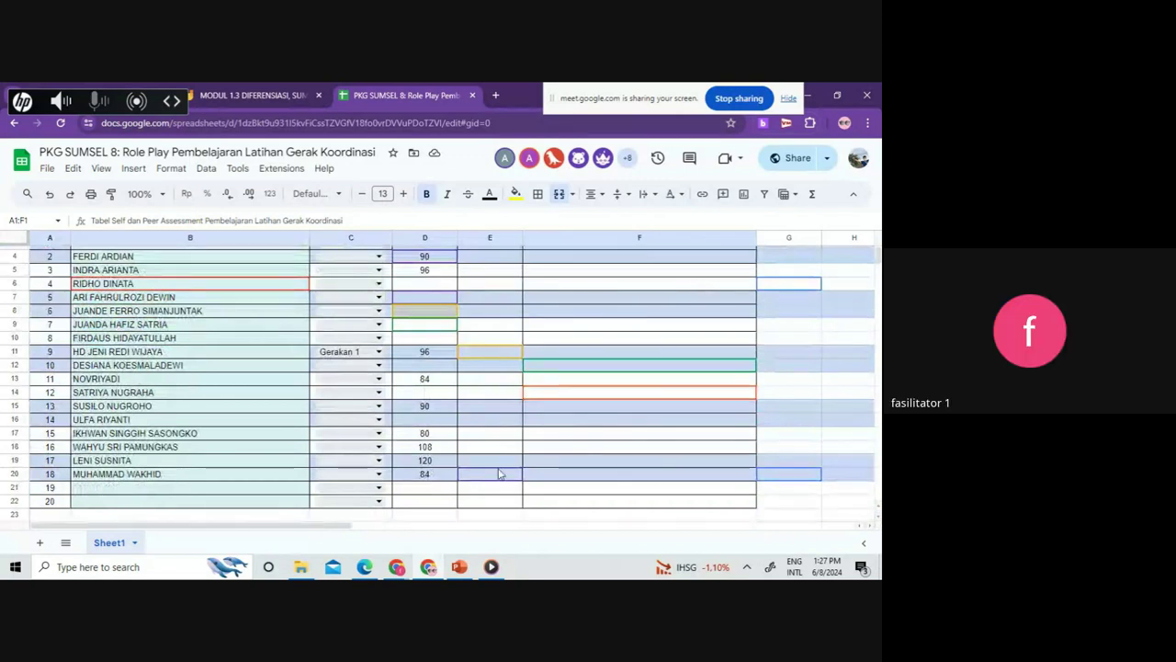
{"action": "left_click", "coordinate": [145, 447]}
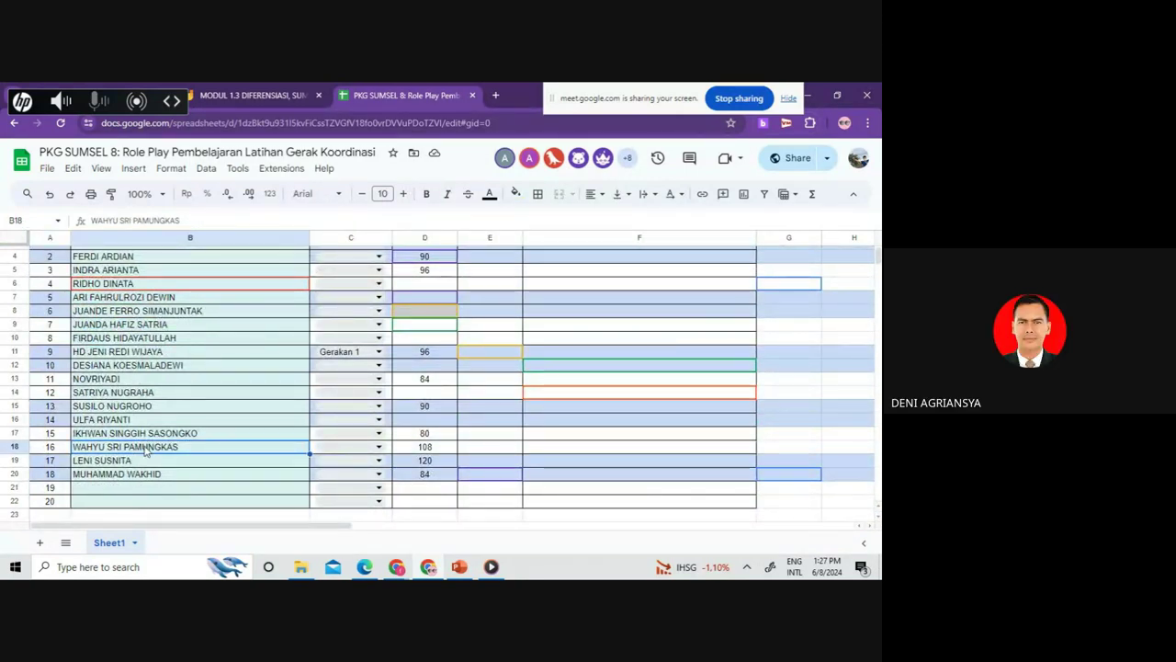
{"action": "key", "text": "Up"}
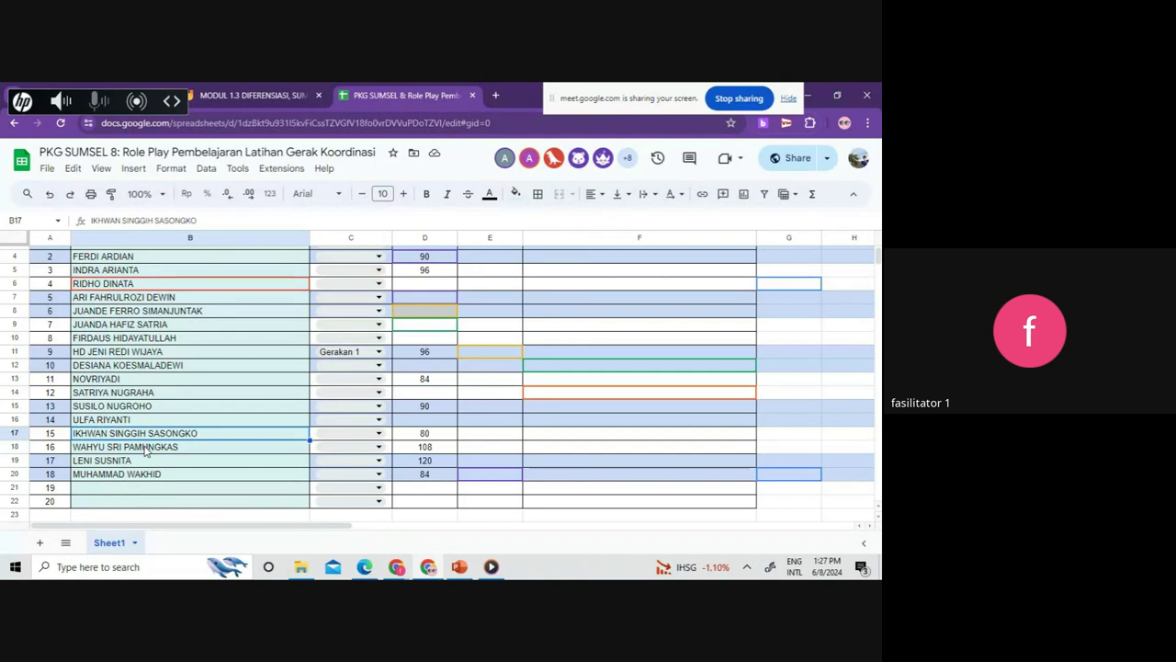
{"action": "key", "text": "shift+Right"}
{"action": "key", "text": "shift+Right"}
{"action": "key", "text": "shift+Down"}
{"action": "key", "text": "shift+Down"}
{"action": "key", "text": "shift+Down"}
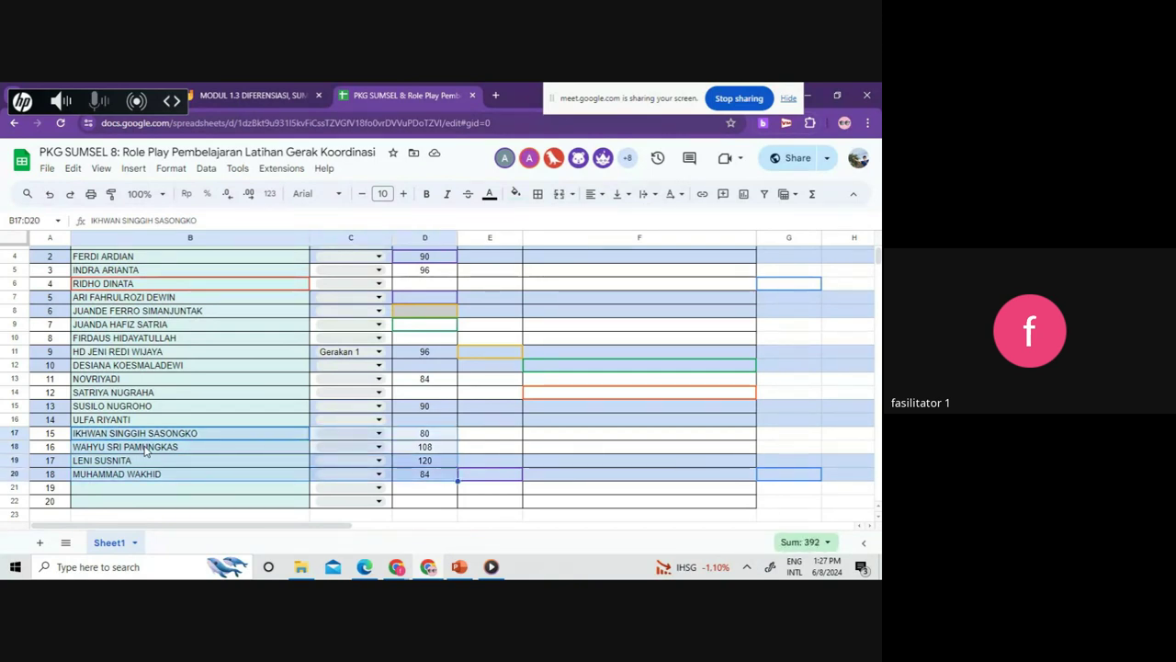
{"action": "key", "text": "shift+Left"}
{"action": "key", "text": "shift+Left"}
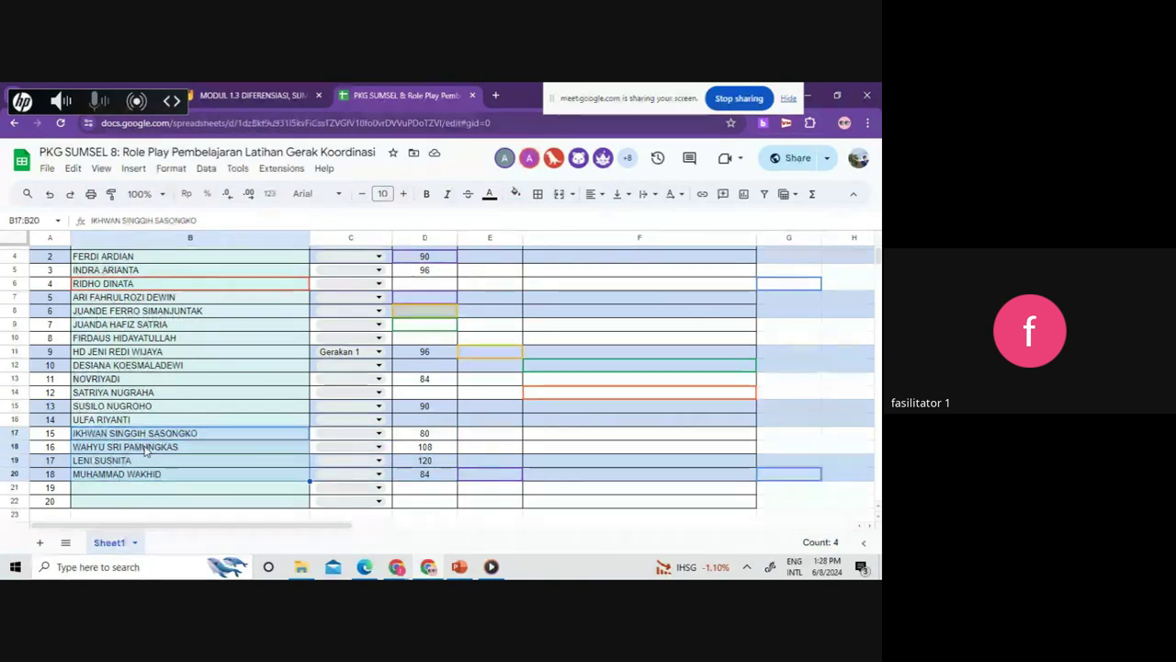
{"action": "key", "text": "ctrl+c"}
{"action": "key", "text": "Down"}
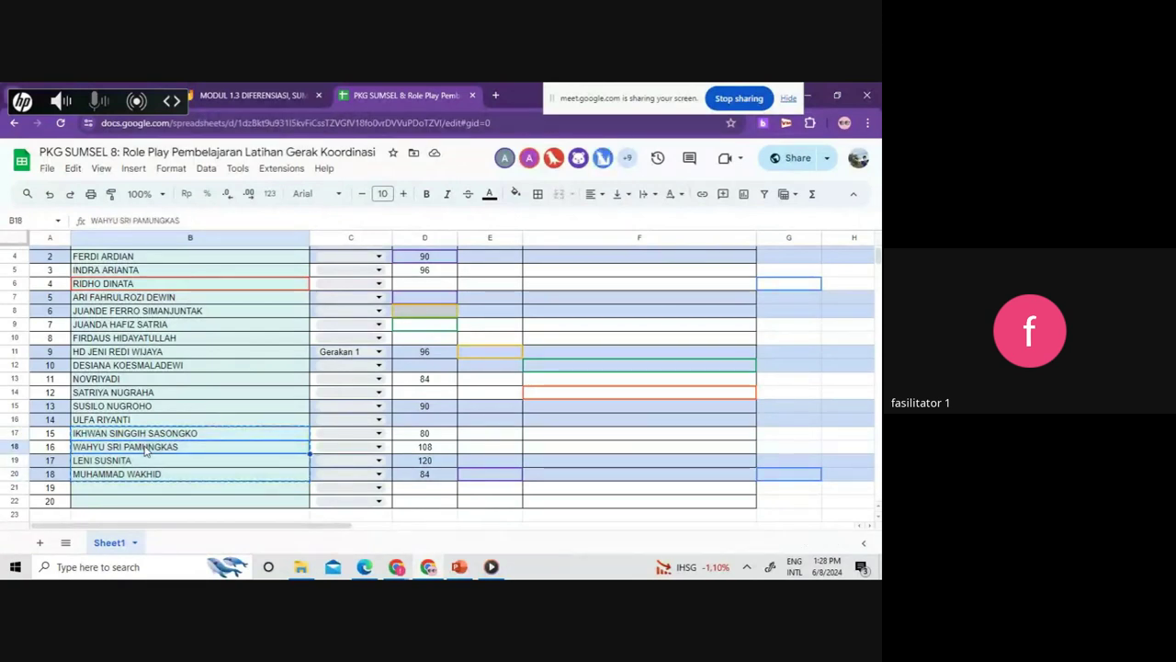
{"action": "key", "text": "ctrl+v"}
{"action": "key", "text": "Up"}
Step: Copy the pulse values D17:D20 and paste them one row lower at D18
{"action": "key", "text": "Right"}
{"action": "key", "text": "Right"}
{"action": "key", "text": "shift+Down"}
{"action": "key", "text": "shift+Down"}
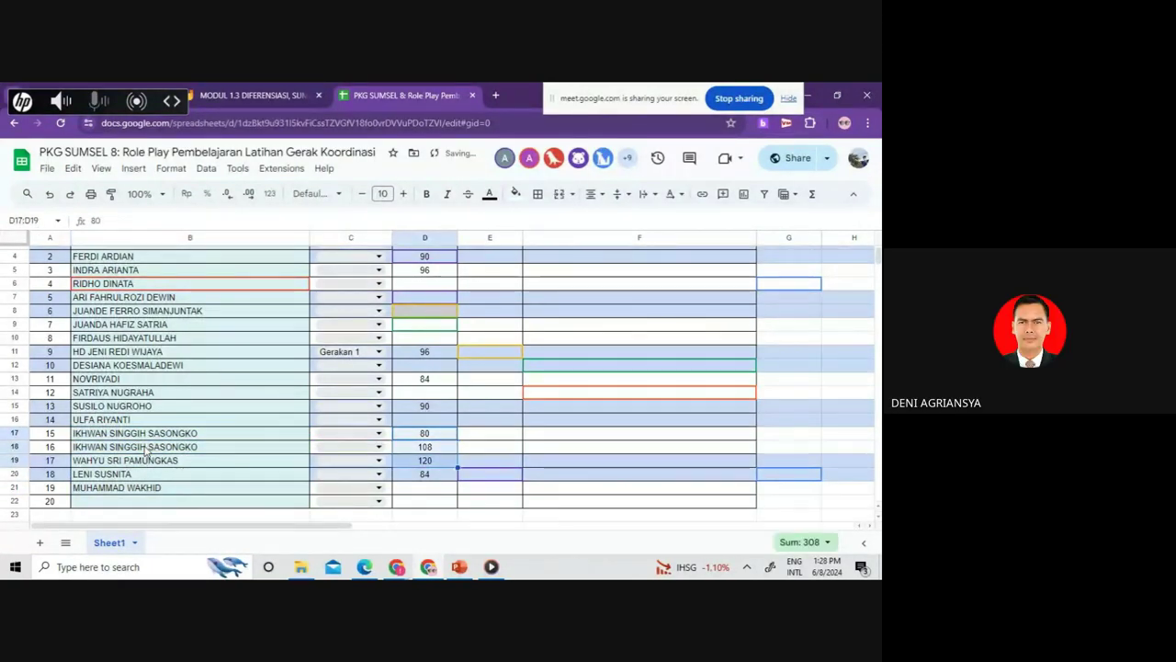
{"action": "key", "text": "shift+Down"}
{"action": "key", "text": "ctrl+c"}
{"action": "key", "text": "Down"}
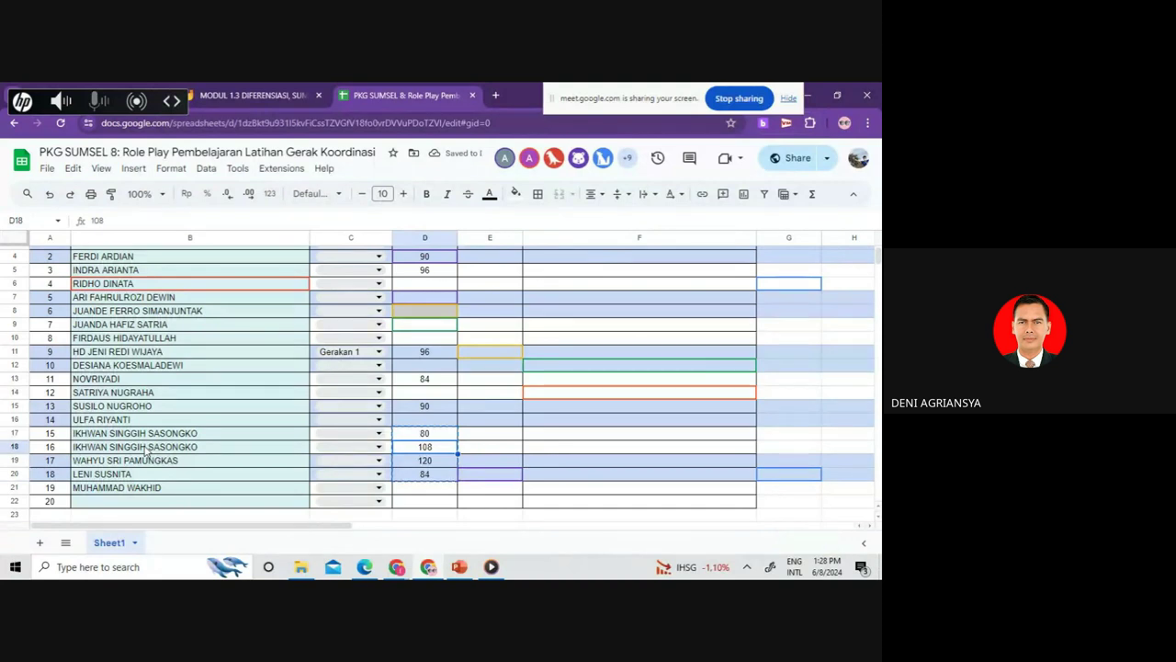
{"action": "key", "text": "ctrl+v"}
{"action": "key", "text": "Up"}
{"action": "key", "text": "Left"}
{"action": "key", "text": "Left"}
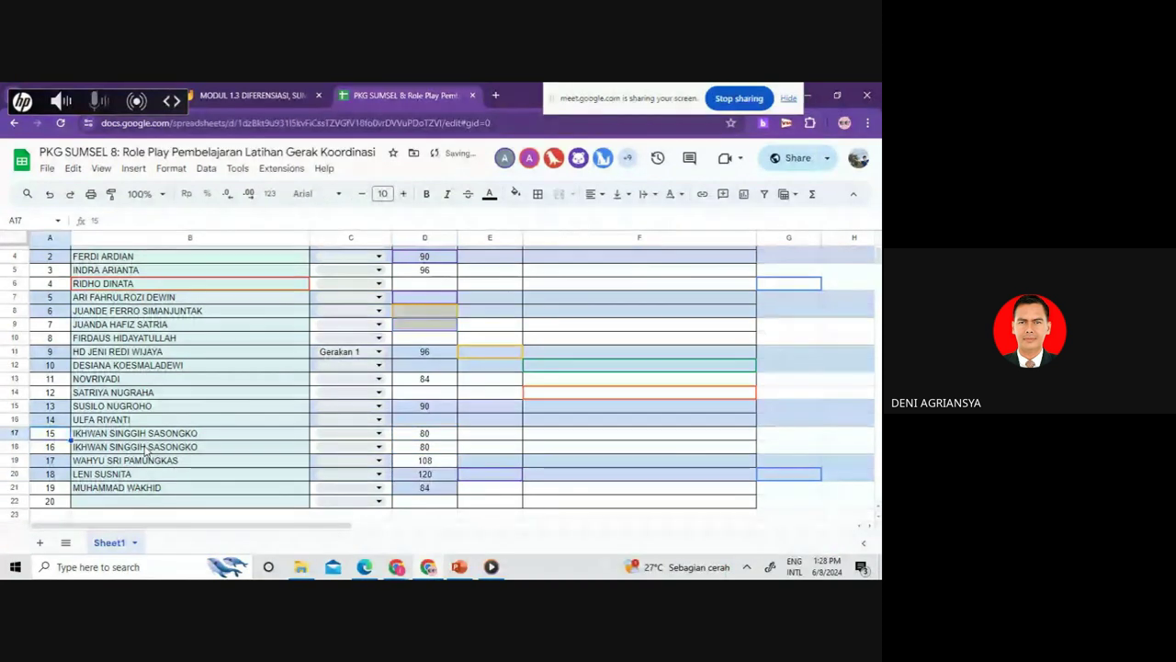
{"action": "key", "text": "Delete"}
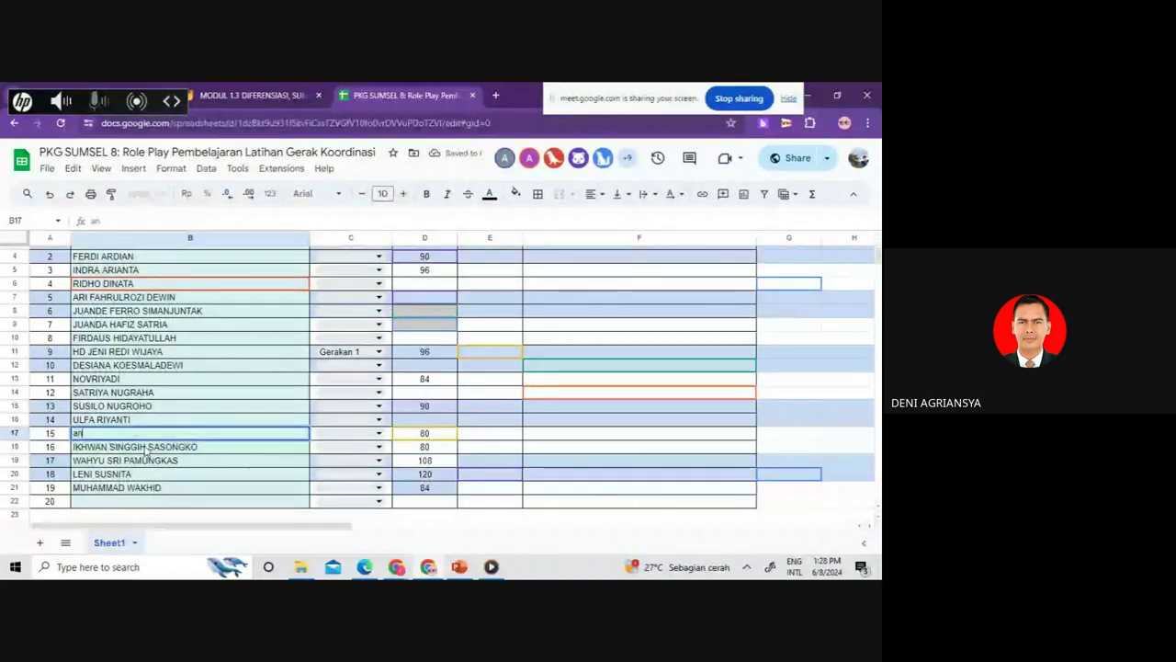
{"action": "type", "text": "ANDI"}
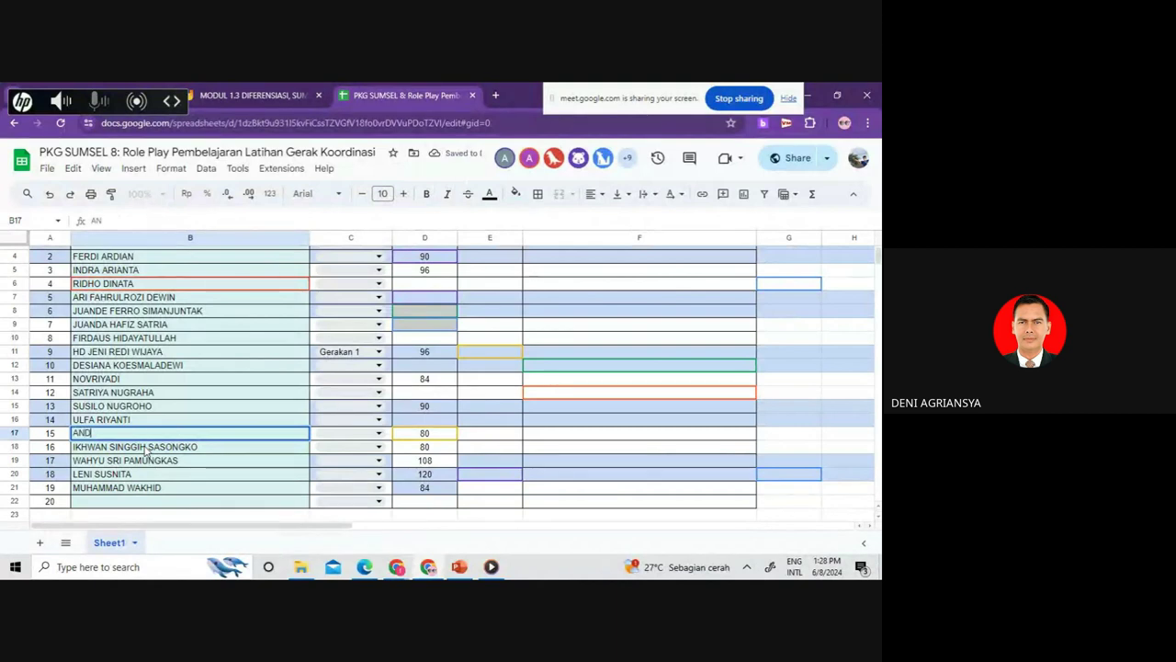
{"action": "type", "text": " RU"}
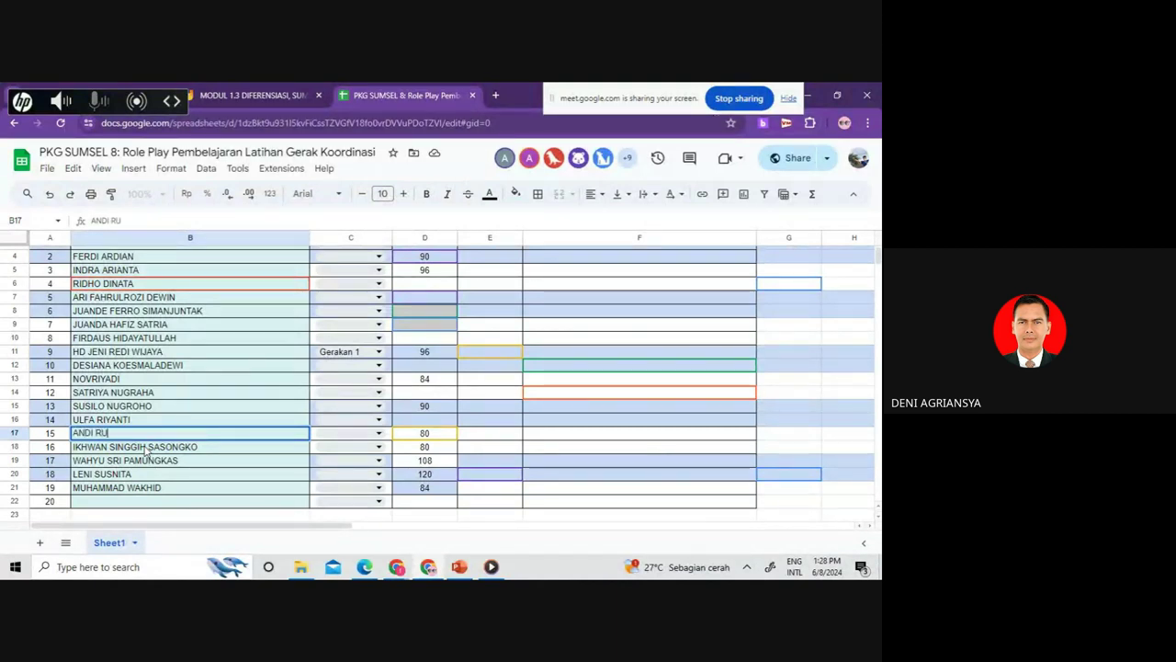
{"action": "type", "text": "DIYANTO"}
{"action": "key", "text": "Tab"}
{"action": "key", "text": "Tab"}
{"action": "key", "text": "Tab"}
{"action": "key", "text": "shift+Tab"}
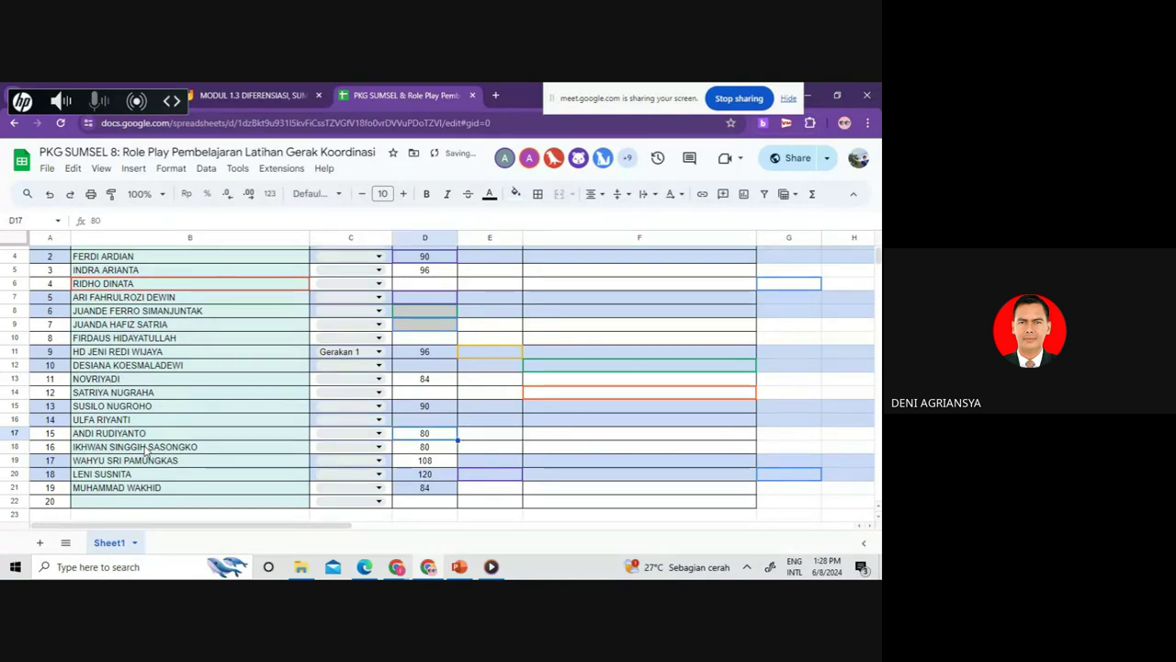
{"action": "key", "text": "Delete"}
{"action": "key", "text": "Tab"}
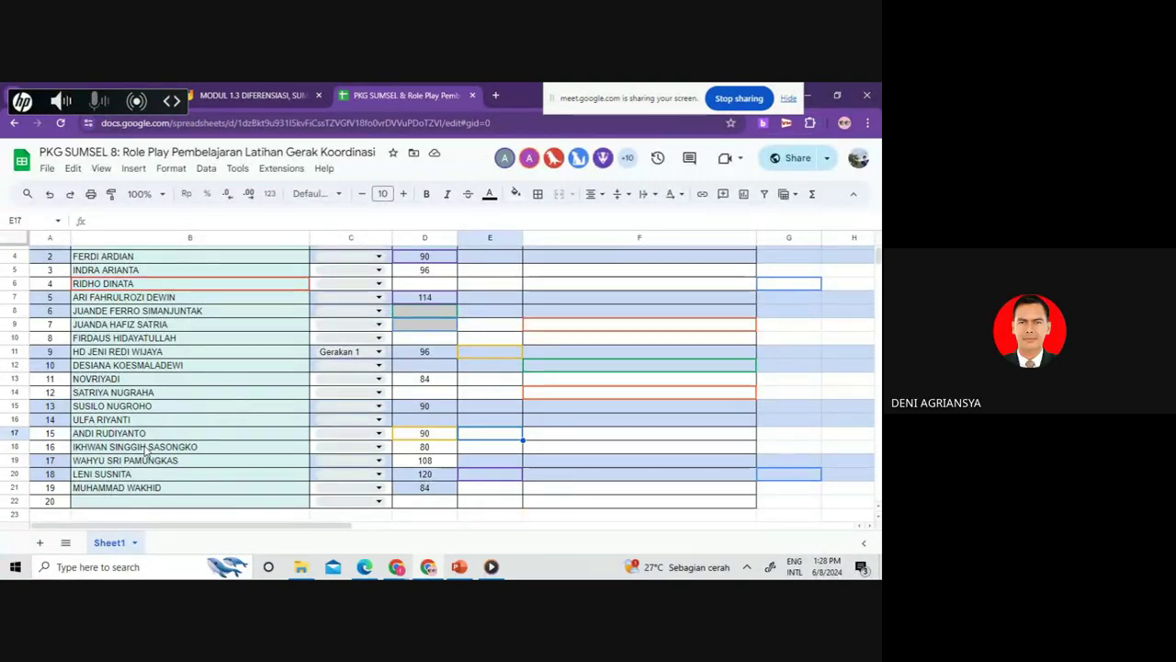
{"action": "left_click", "coordinate": [415, 423]}
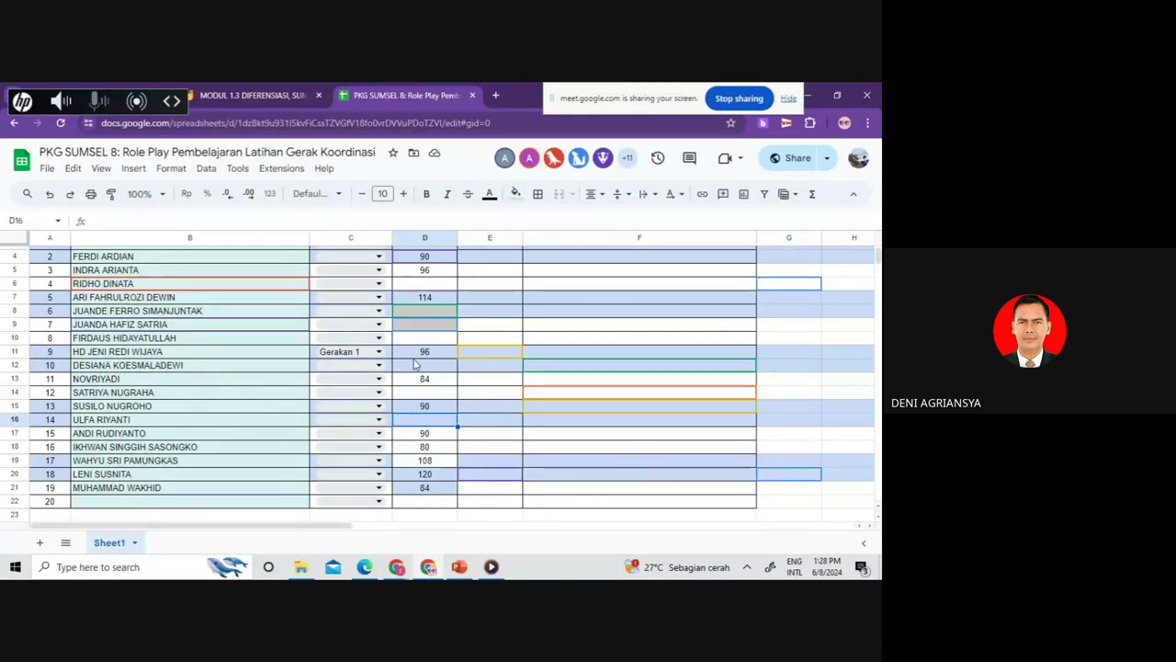
{"action": "left_click", "coordinate": [420, 321]}
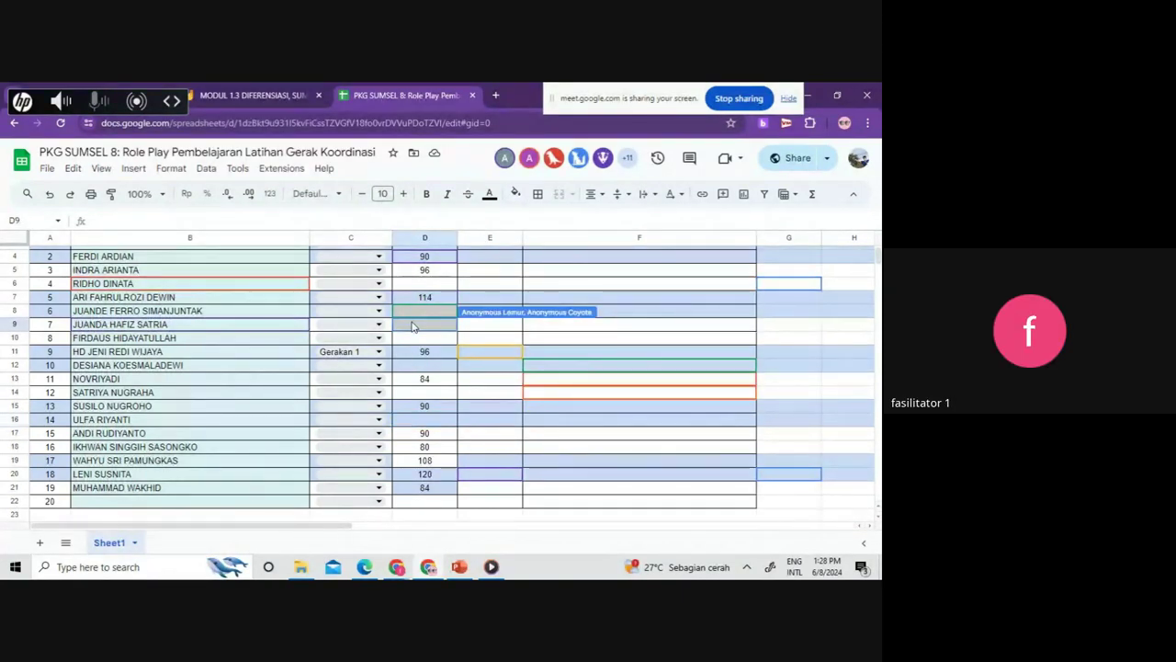
{"action": "left_click", "coordinate": [420, 315]}
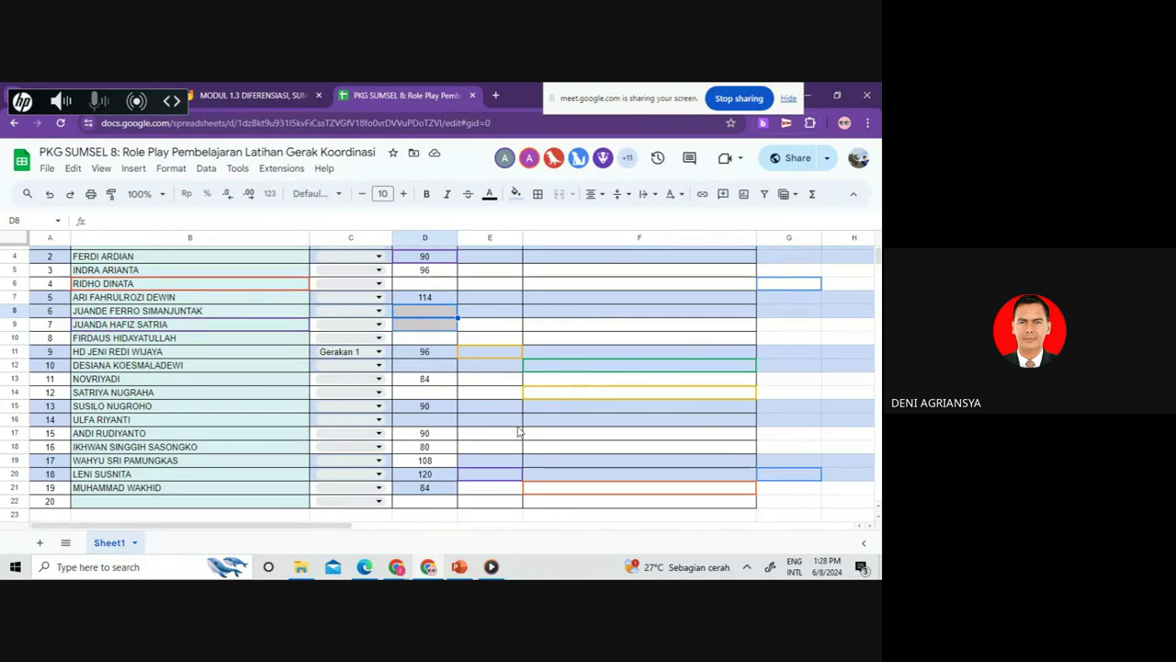
Step: In PowerPoint, view slide 12's assessment table, then go back to slide 11
{"action": "left_click", "coordinate": [459, 567]}
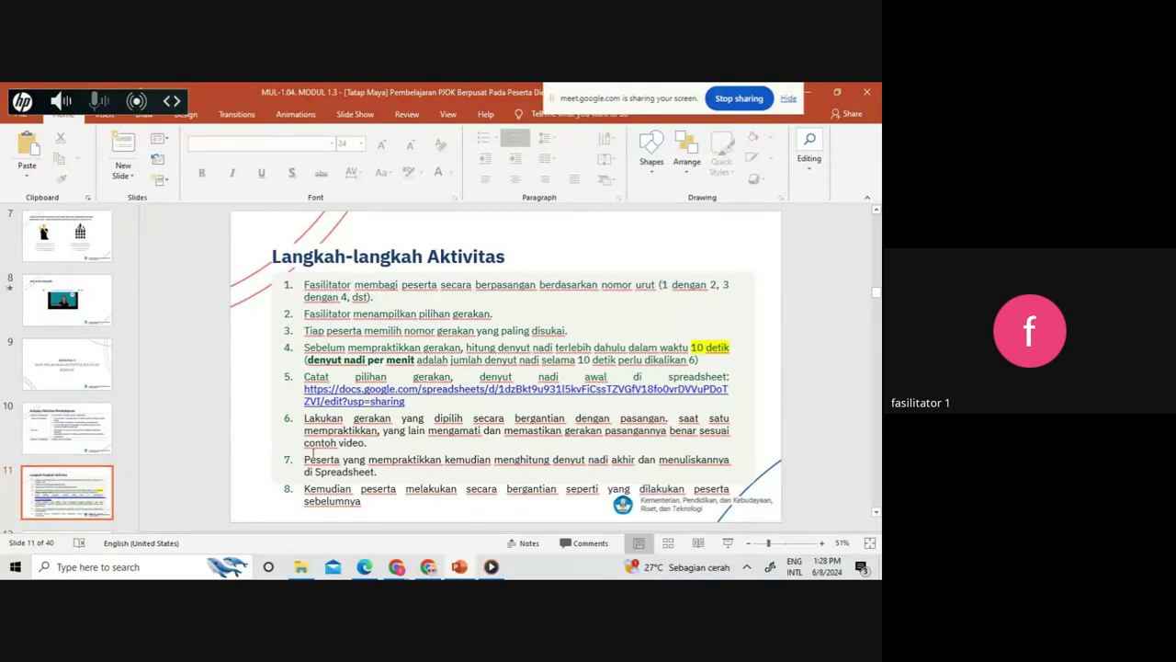
{"action": "left_click", "coordinate": [877, 513]}
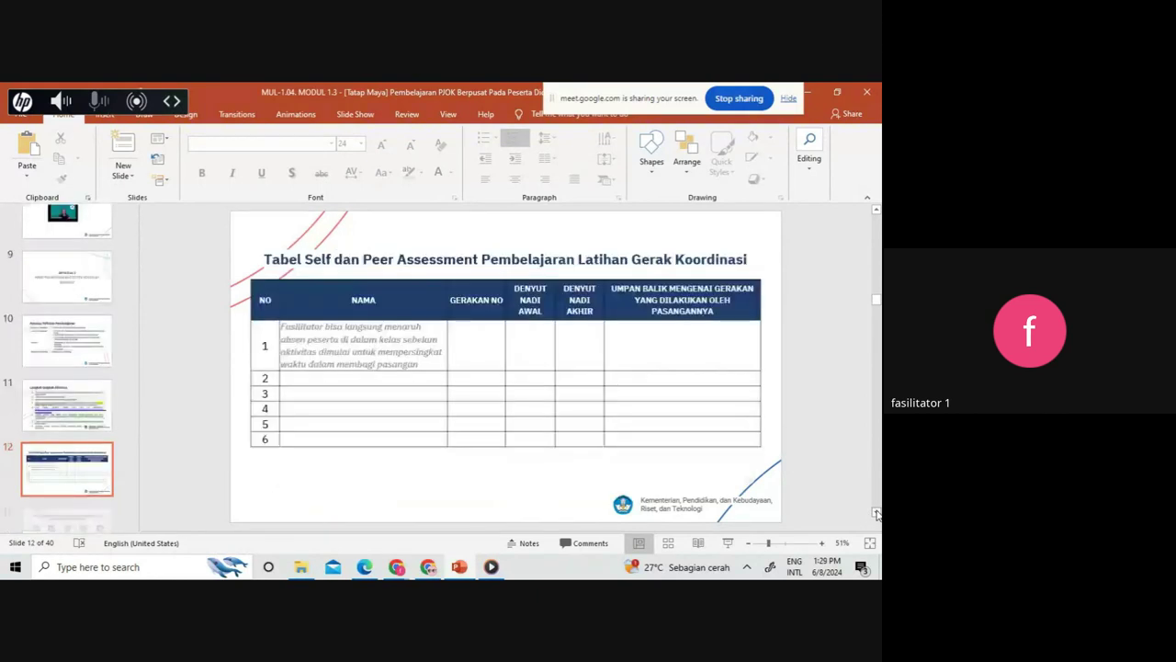
{"action": "left_click", "coordinate": [877, 214]}
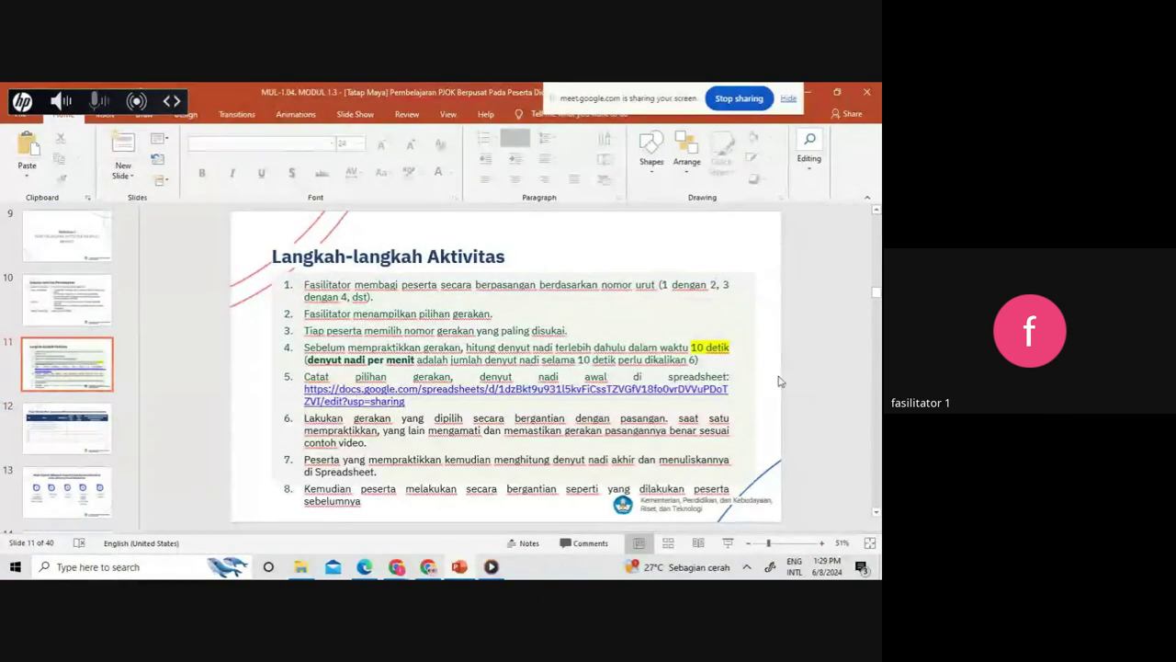
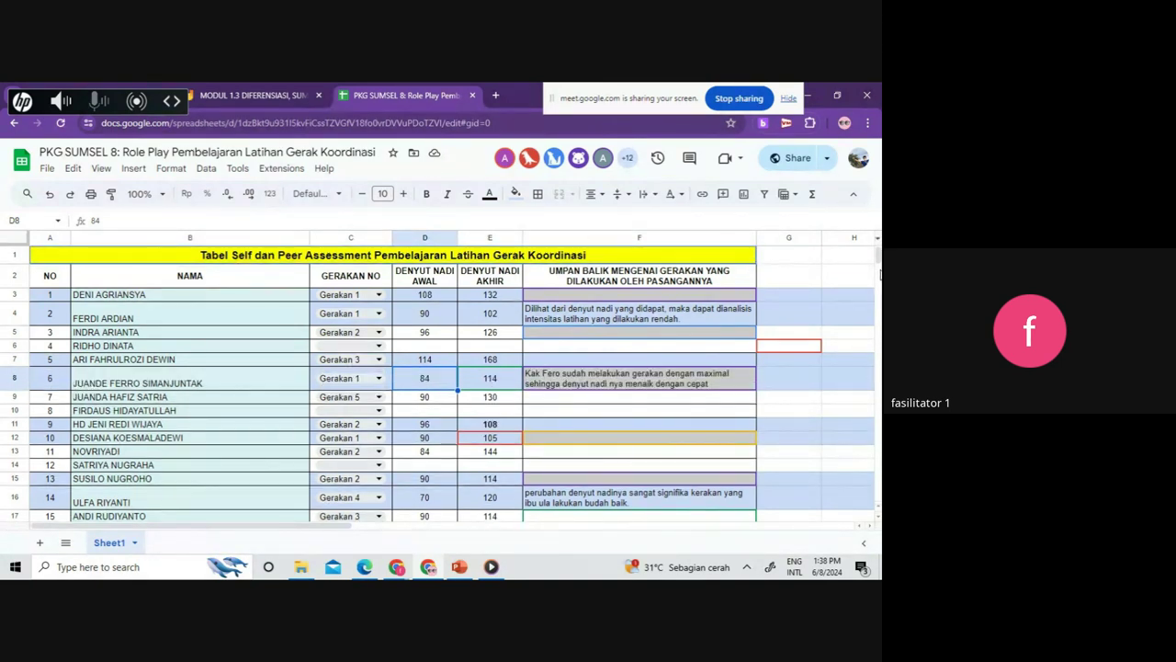
Step: Scroll through the assessment table to review new feedback, then return to the top of the sheet
{"action": "left_click_drag", "start_coordinate": [878, 260], "coordinate": [878, 264]}
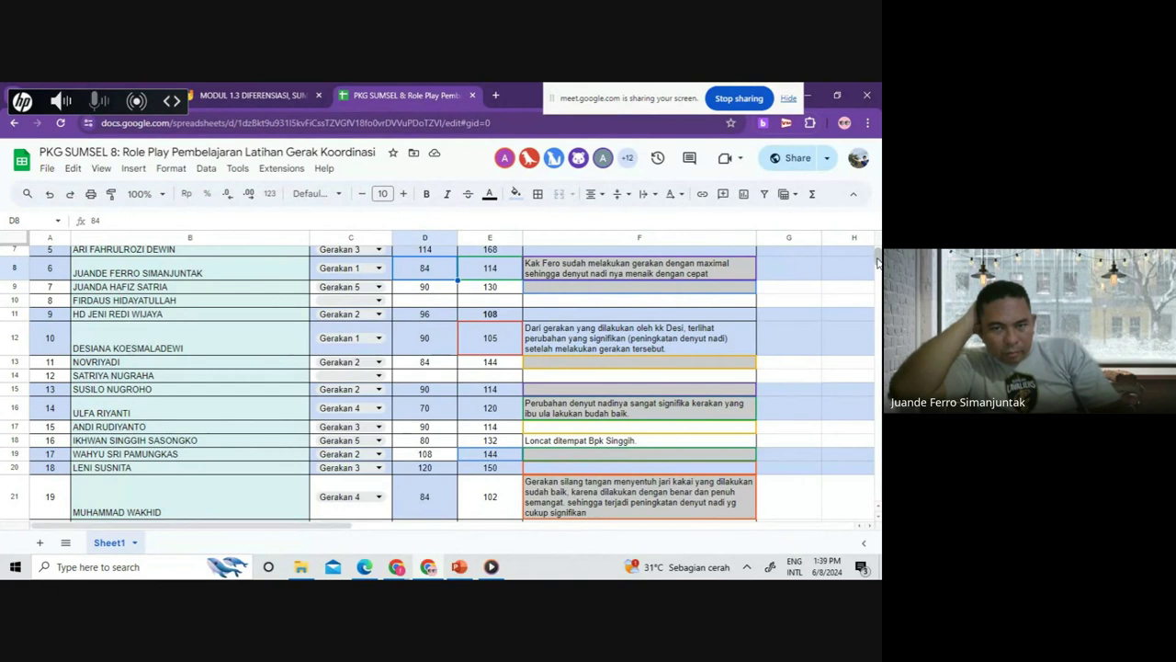
{"action": "scroll", "coordinate": [877, 262], "scroll_direction": "up", "scroll_amount": 2}
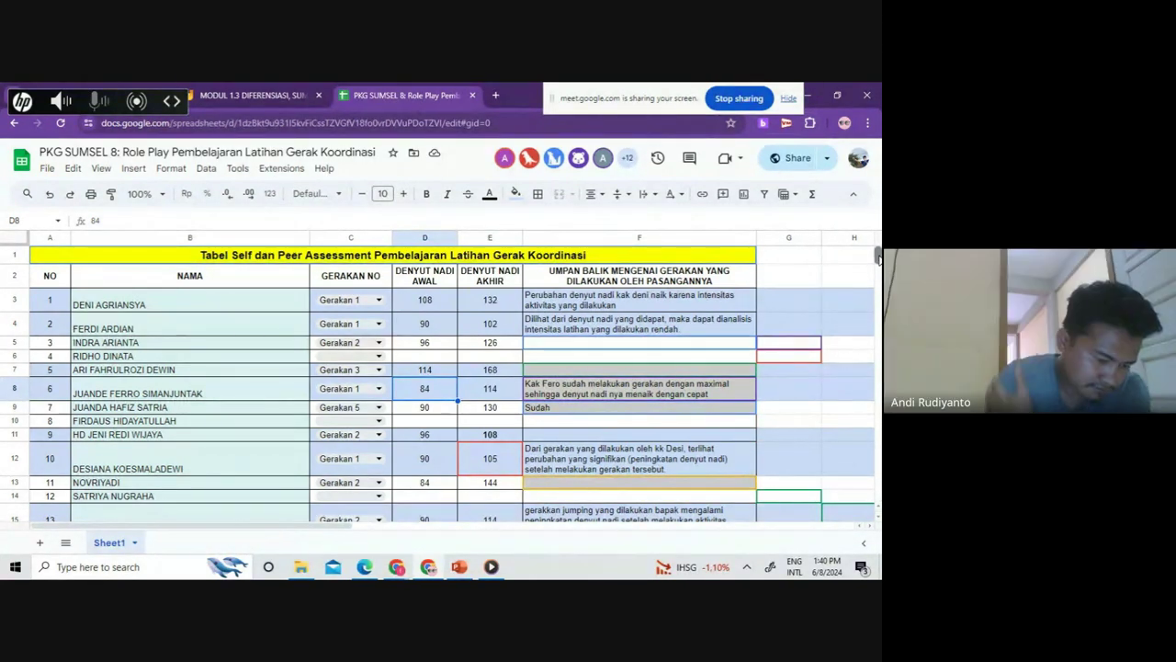
{"action": "scroll", "coordinate": [880, 260], "scroll_direction": "down", "scroll_amount": 3}
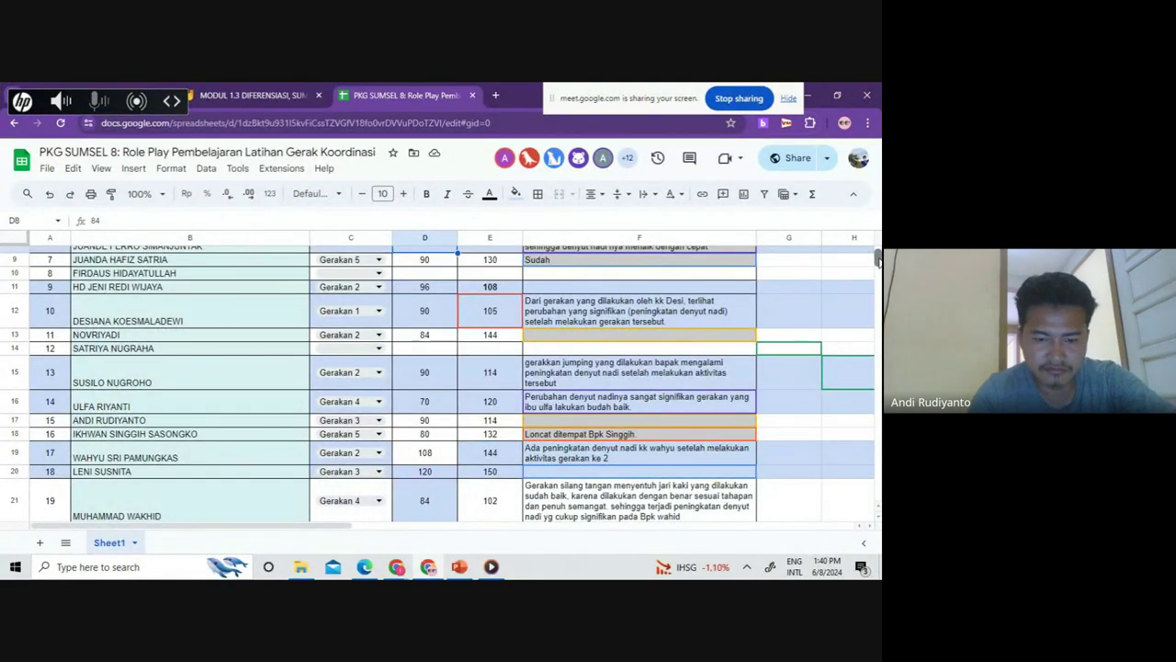
{"action": "scroll", "coordinate": [880, 260], "scroll_direction": "down", "scroll_amount": 3}
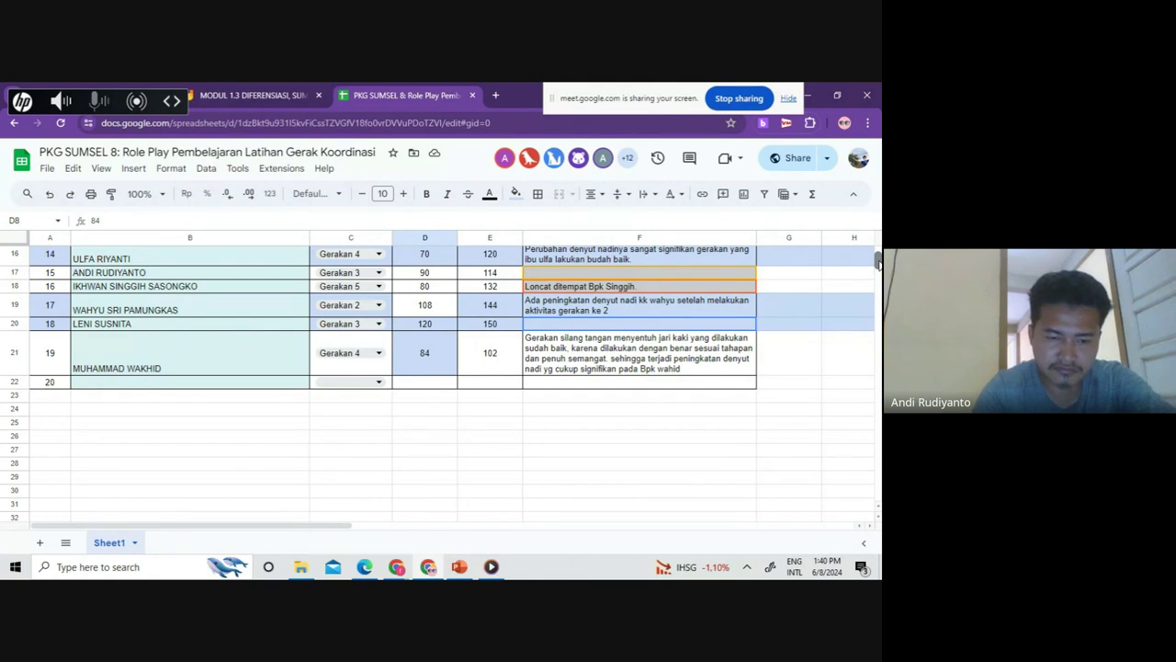
{"action": "left_click_drag", "start_coordinate": [880, 260], "coordinate": [880, 242]}
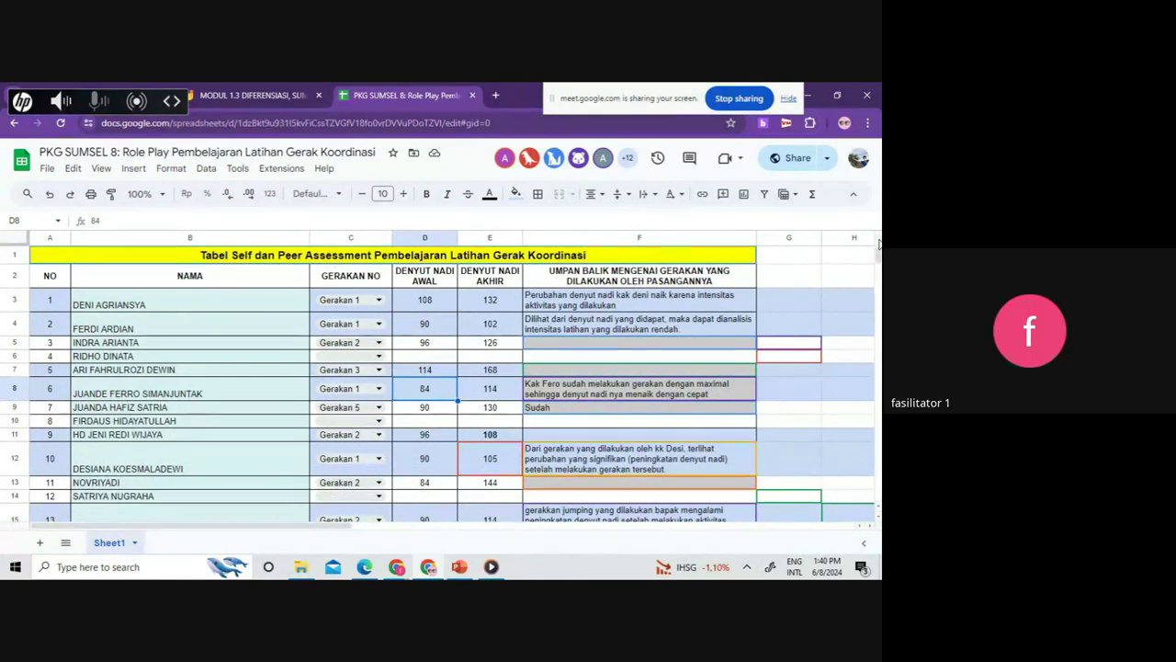
{"action": "left_click", "coordinate": [702, 334]}
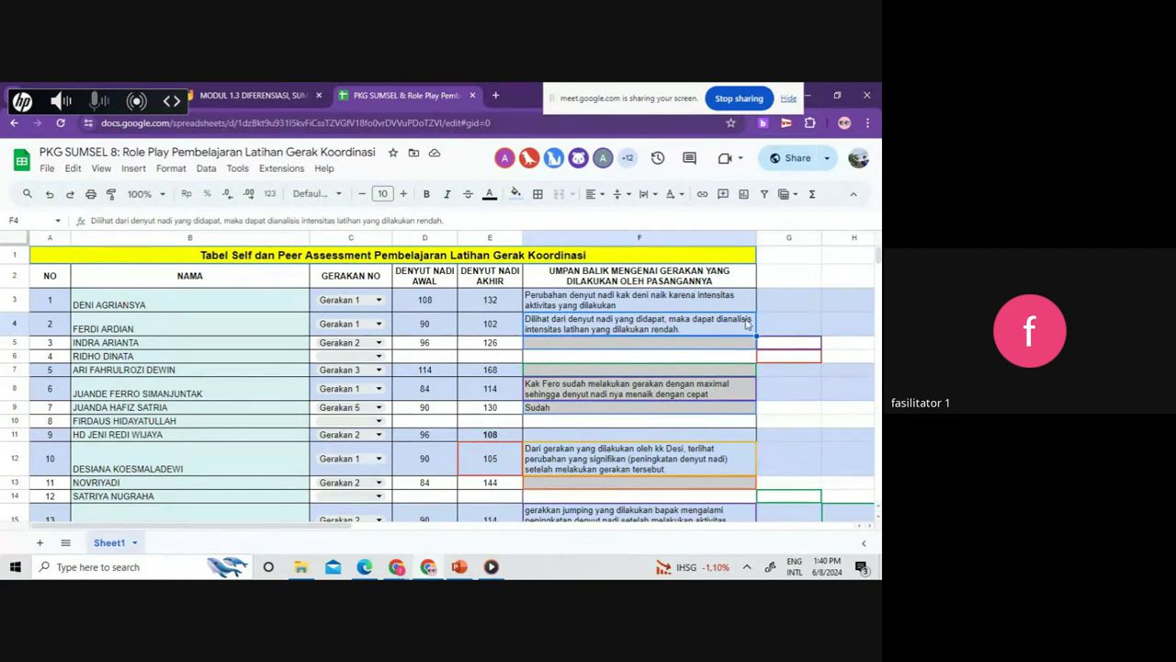
{"action": "left_click", "coordinate": [786, 328]}
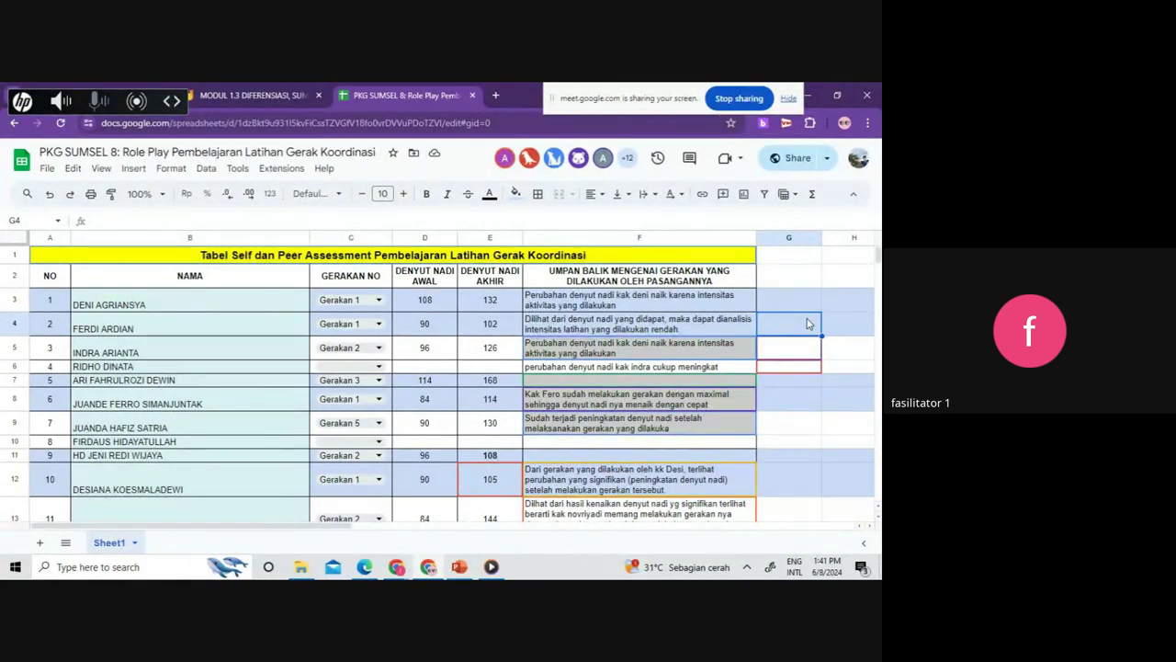
{"action": "left_click", "coordinate": [837, 306]}
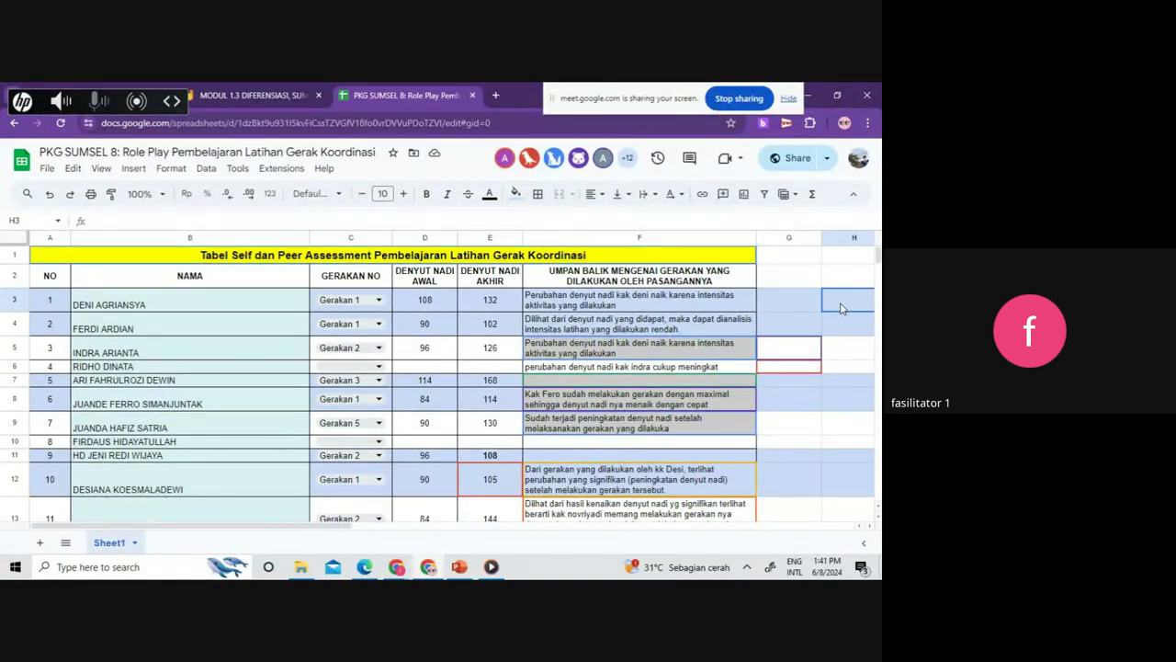
{"action": "left_click", "coordinate": [812, 322]}
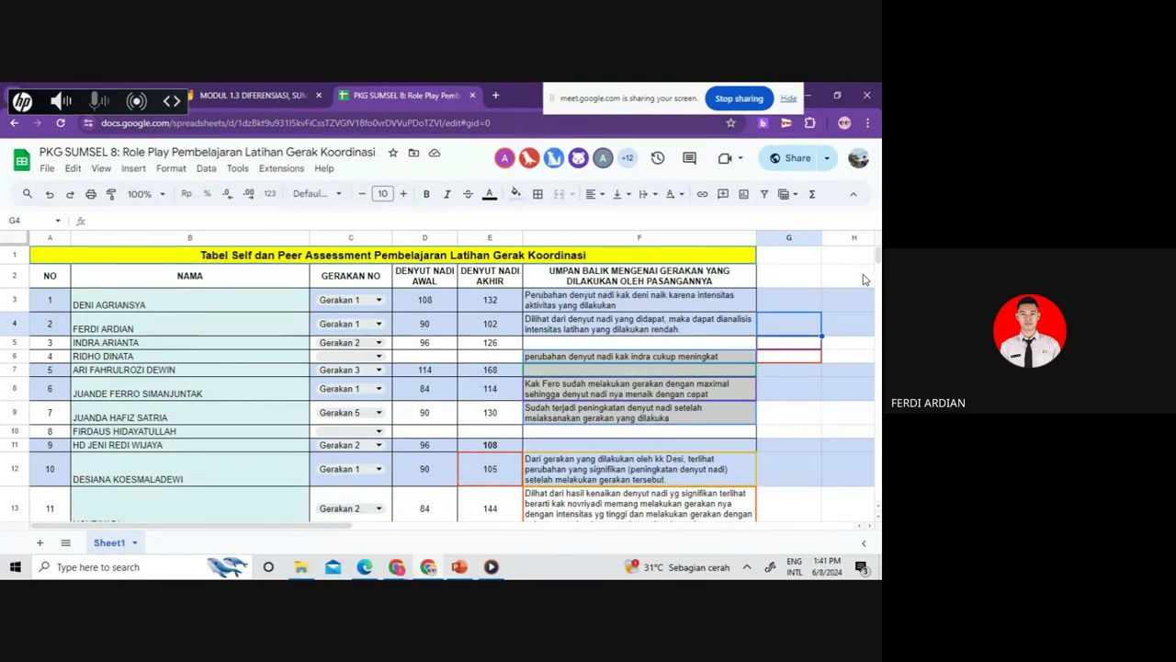
{"action": "left_click", "coordinate": [439, 323]}
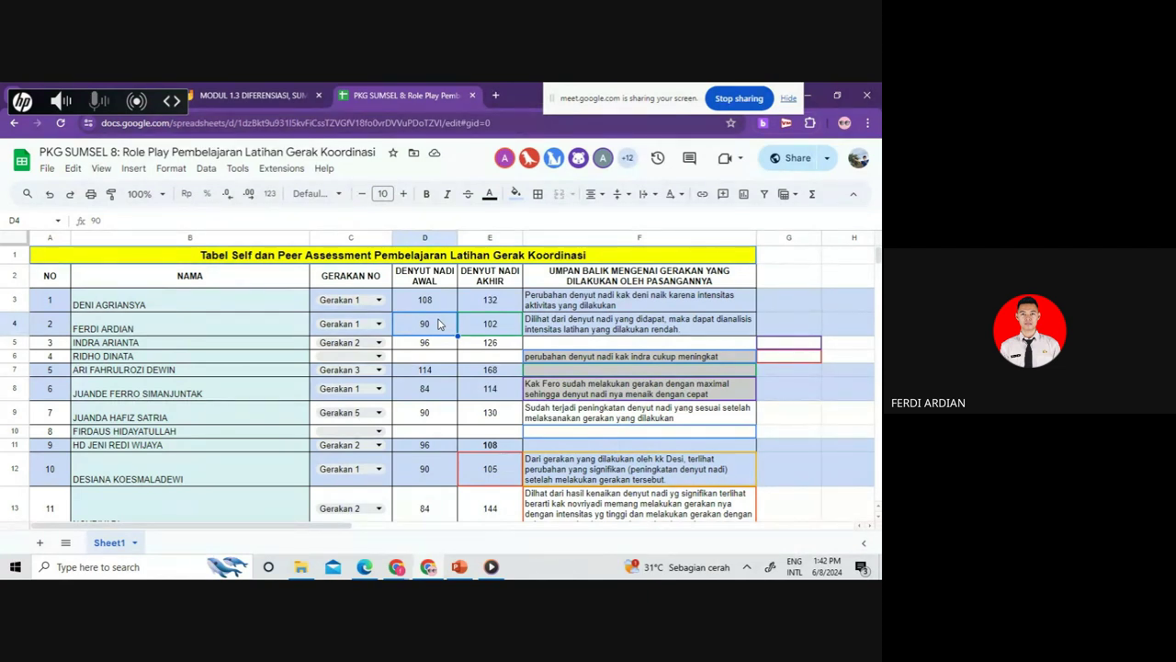
{"action": "left_click", "coordinate": [469, 331]}
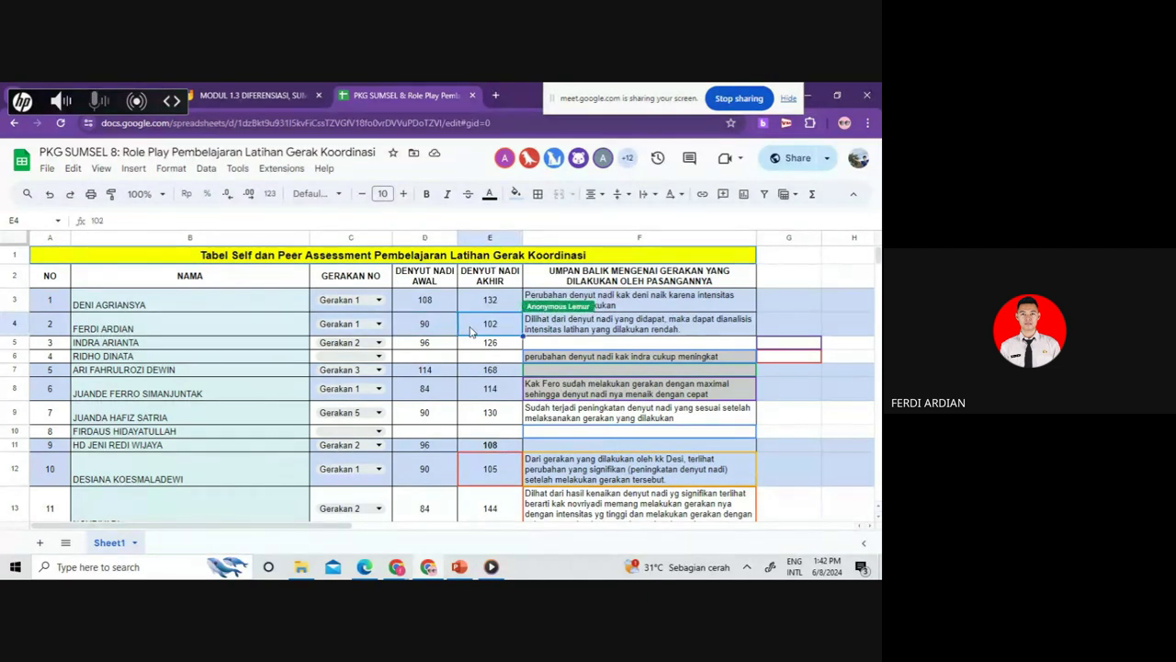
{"action": "left_click", "coordinate": [814, 331]}
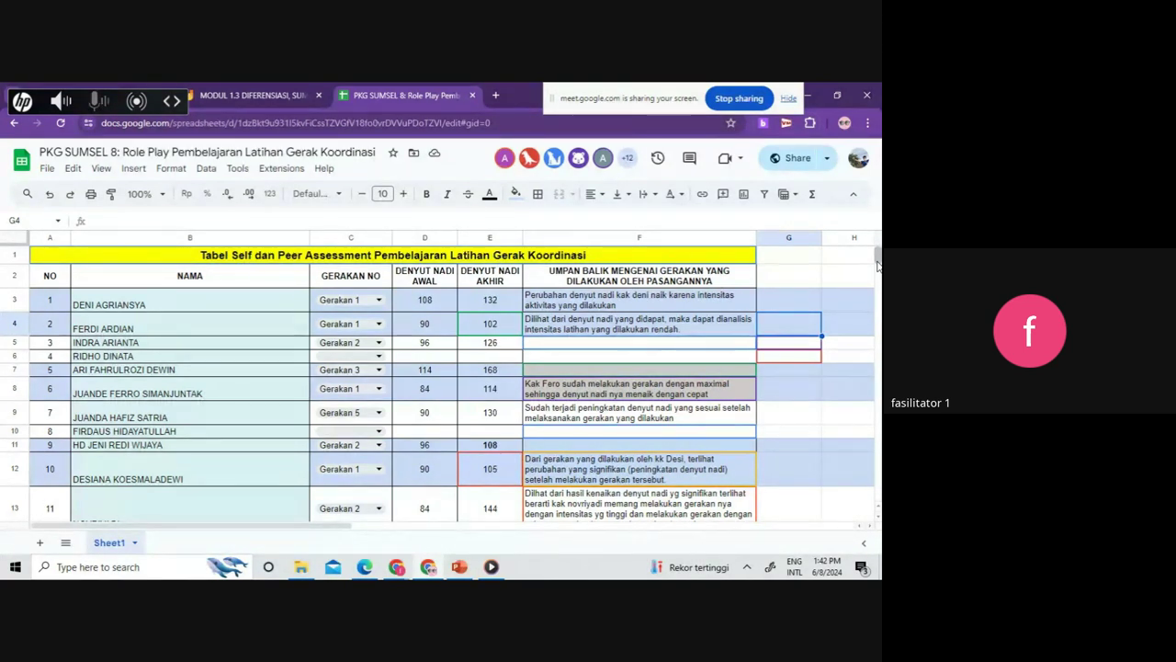
Step: Scroll down and up the table to review the newly entered feedback for participants 15 and 18
{"action": "scroll", "coordinate": [878, 265], "scroll_direction": "down", "scroll_amount": 1}
{"action": "scroll", "coordinate": [877, 263], "scroll_direction": "down", "scroll_amount": 1}
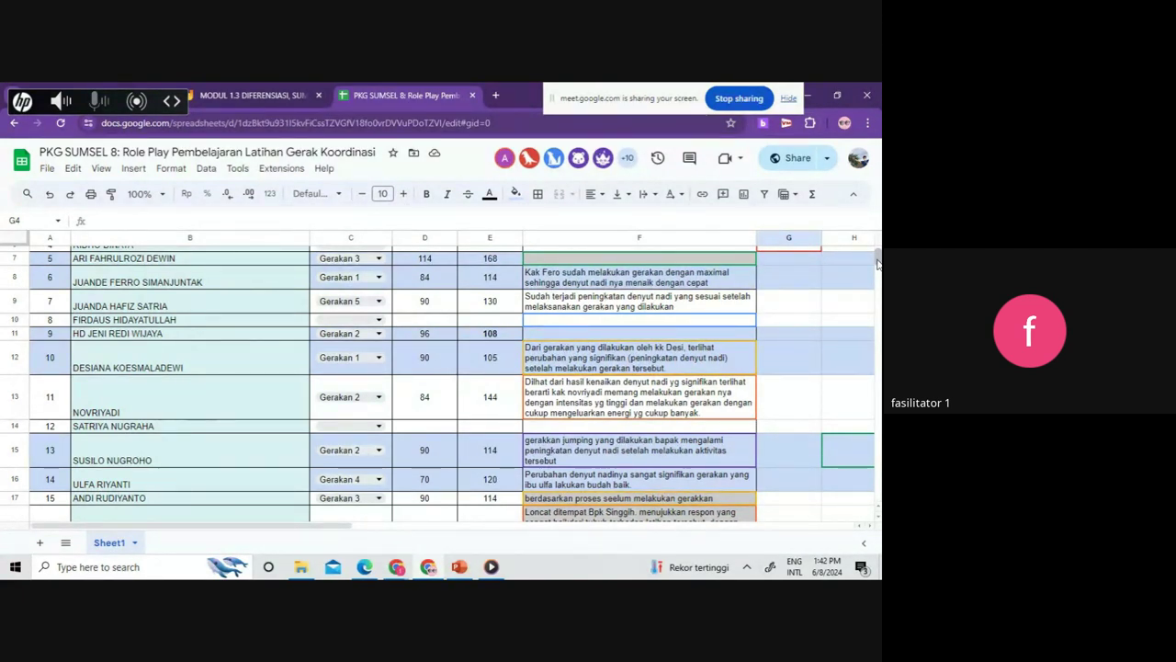
{"action": "scroll", "coordinate": [876, 264], "scroll_direction": "up", "scroll_amount": 2}
{"action": "scroll", "coordinate": [877, 261], "scroll_direction": "up", "scroll_amount": 2}
{"action": "scroll", "coordinate": [876, 262], "scroll_direction": "down", "scroll_amount": 5}
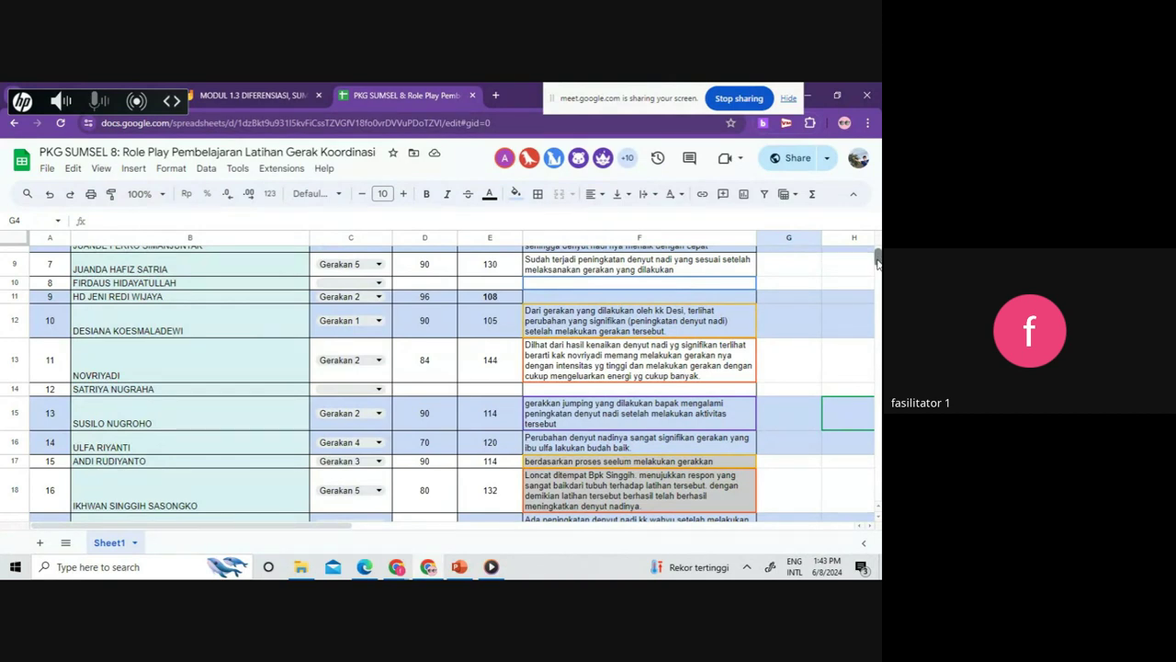
{"action": "scroll", "coordinate": [877, 263], "scroll_direction": "down", "scroll_amount": 2}
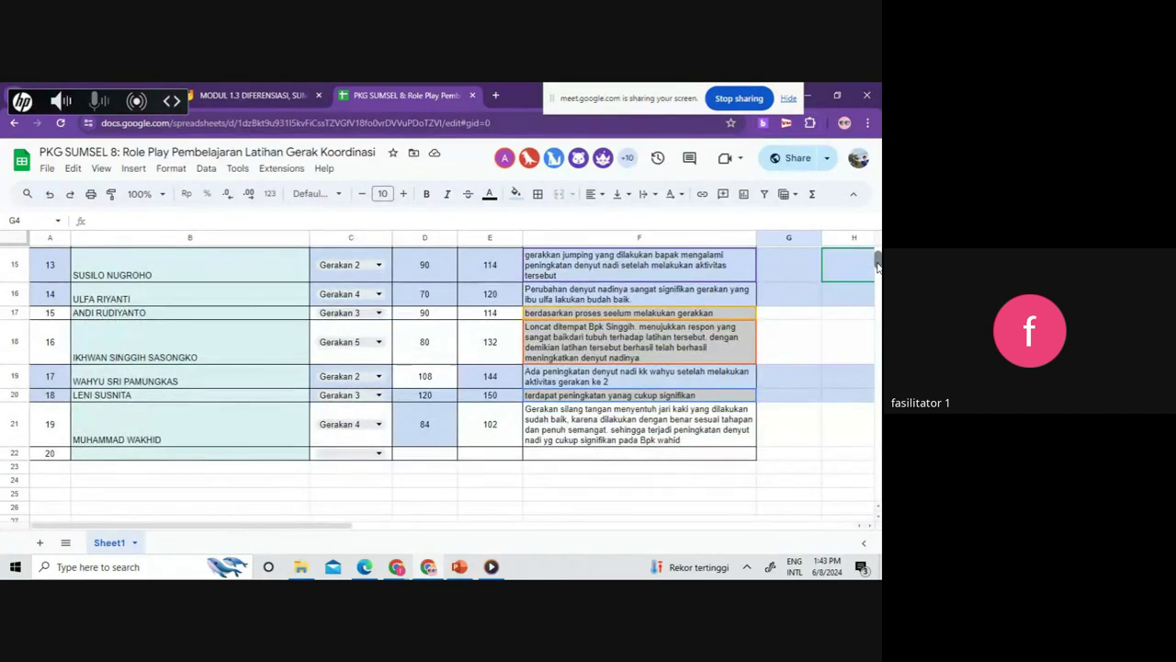
{"action": "scroll", "coordinate": [878, 265], "scroll_direction": "down", "scroll_amount": 1}
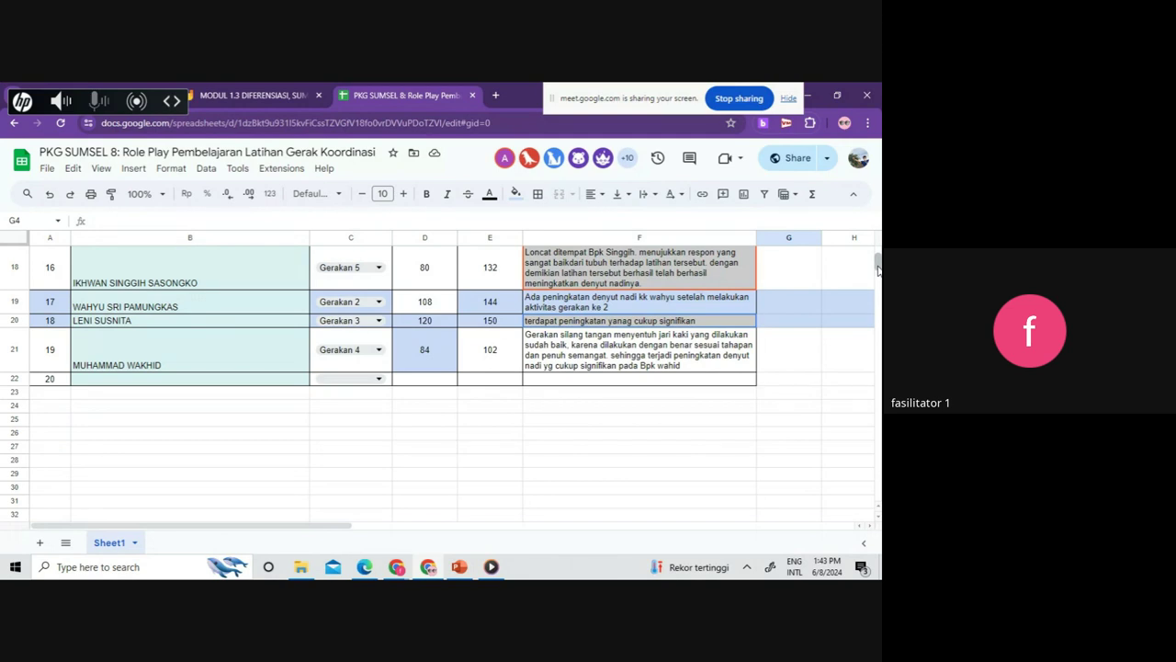
{"action": "scroll", "coordinate": [878, 268], "scroll_direction": "up", "scroll_amount": 5}
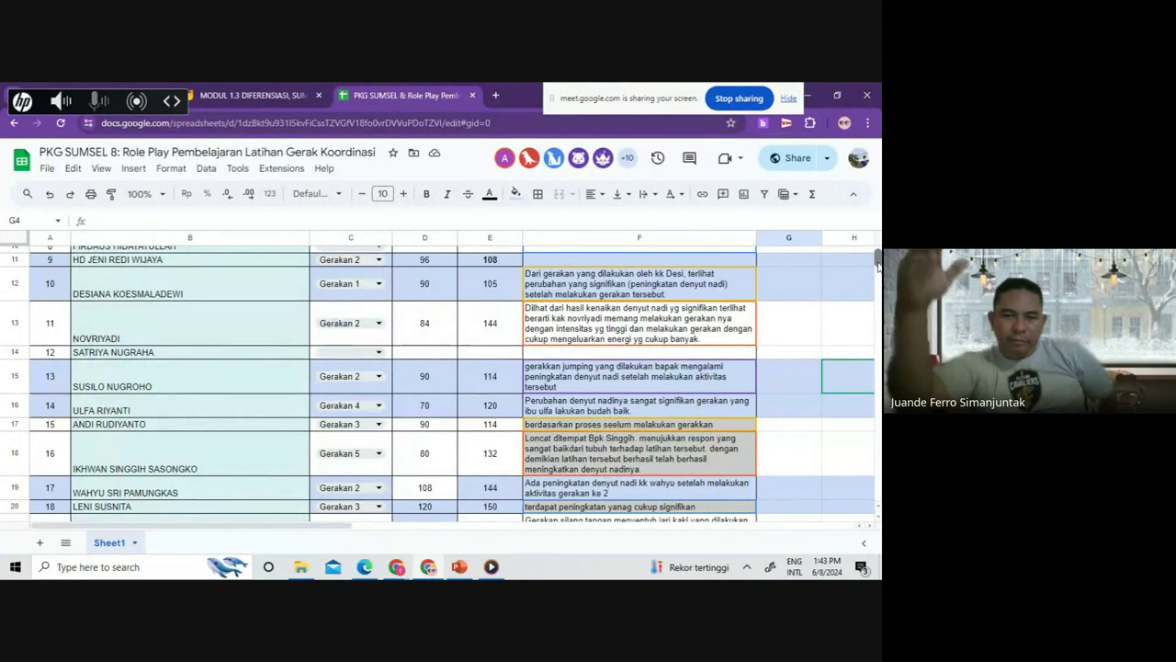
Step: Switch to PowerPoint and show slide 10, the 'Roleplay Aktivitas Pembelajaran' overview table
{"action": "left_click", "coordinate": [460, 567]}
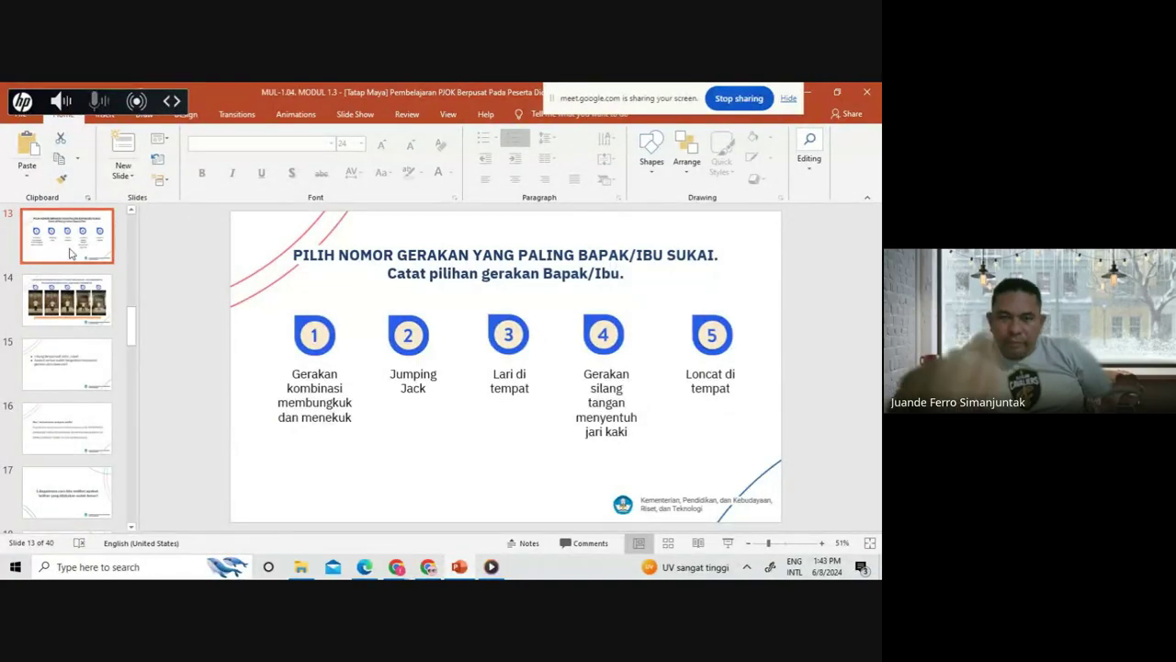
{"action": "scroll", "coordinate": [69, 253], "scroll_direction": "up", "scroll_amount": 2}
{"action": "left_click", "coordinate": [69, 255]}
{"action": "key", "text": "Up"}
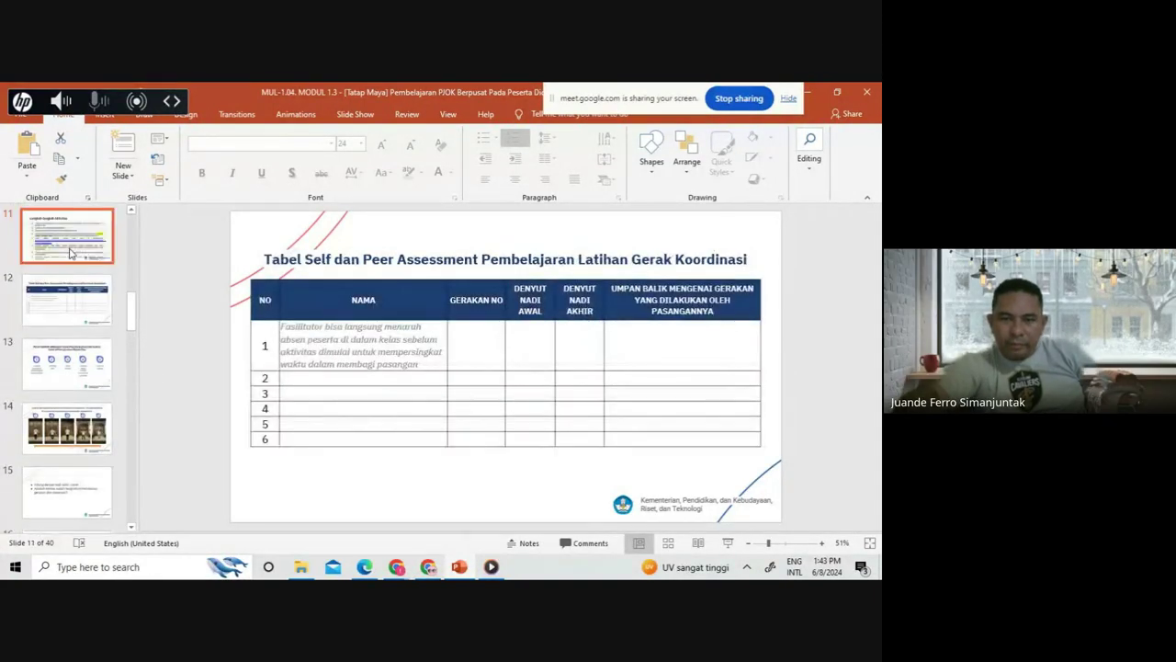
{"action": "key", "text": "Up"}
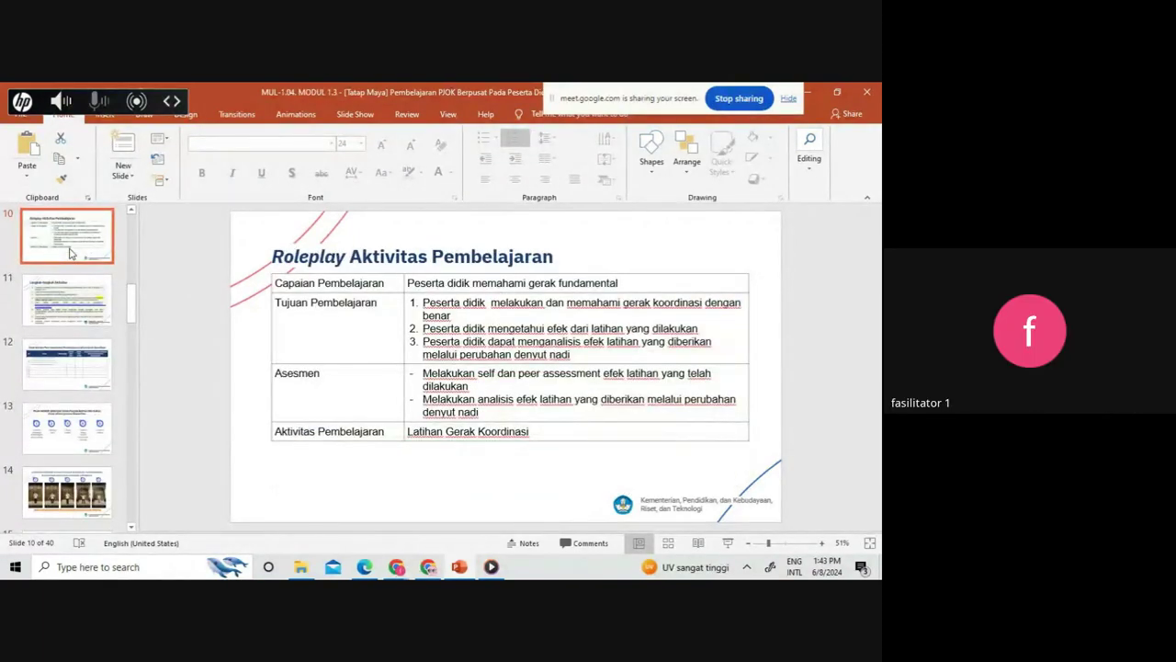